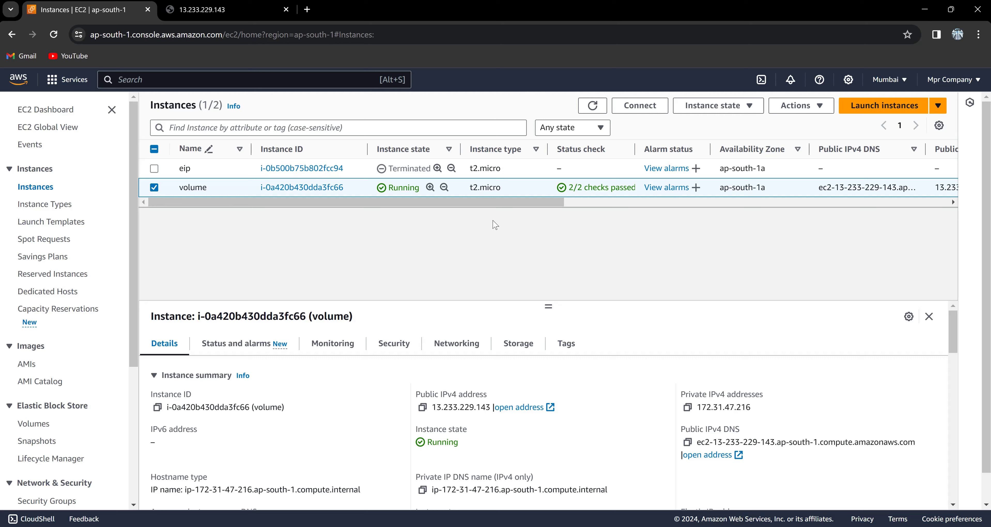
Check the web page served at 13.233.229.143 against the running instance in the EC2 instances list
left_click(260, 15)
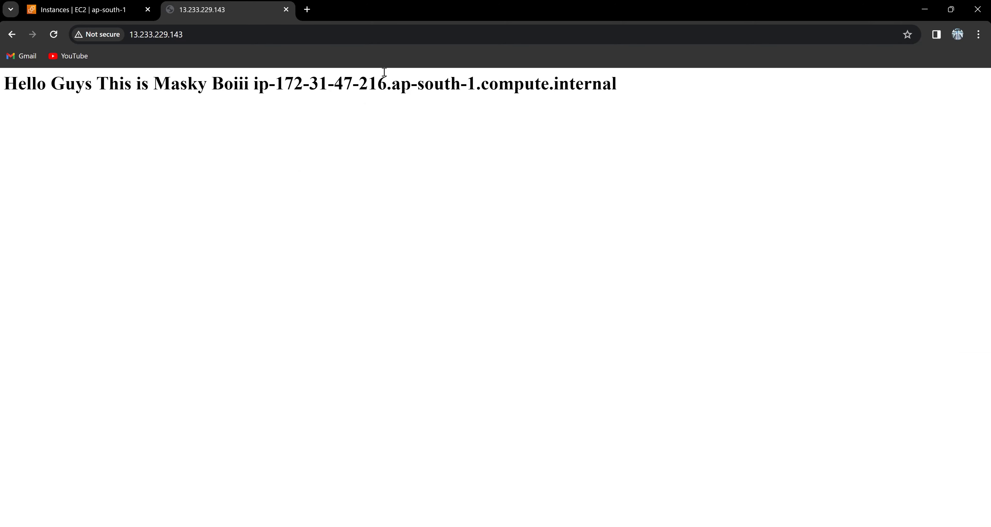
left_click(124, 11)
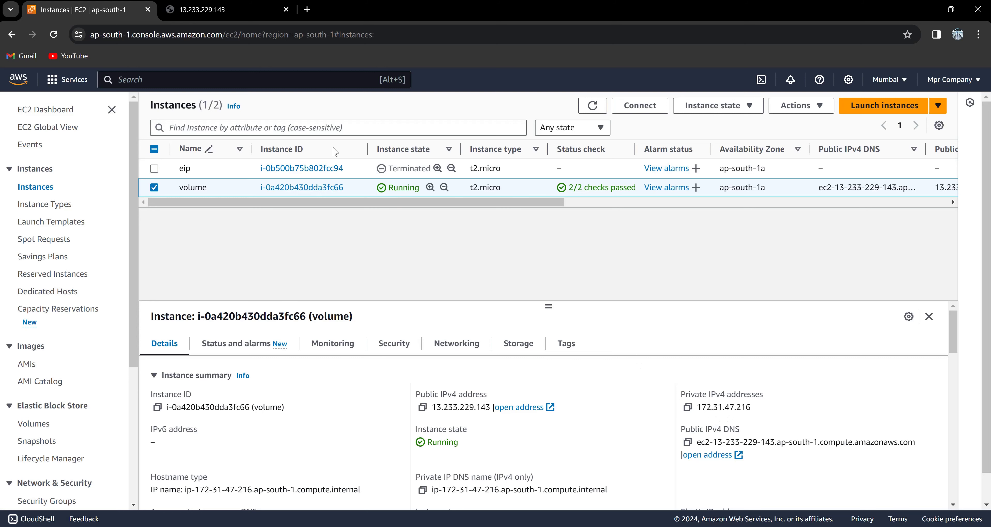
left_click(237, 10)
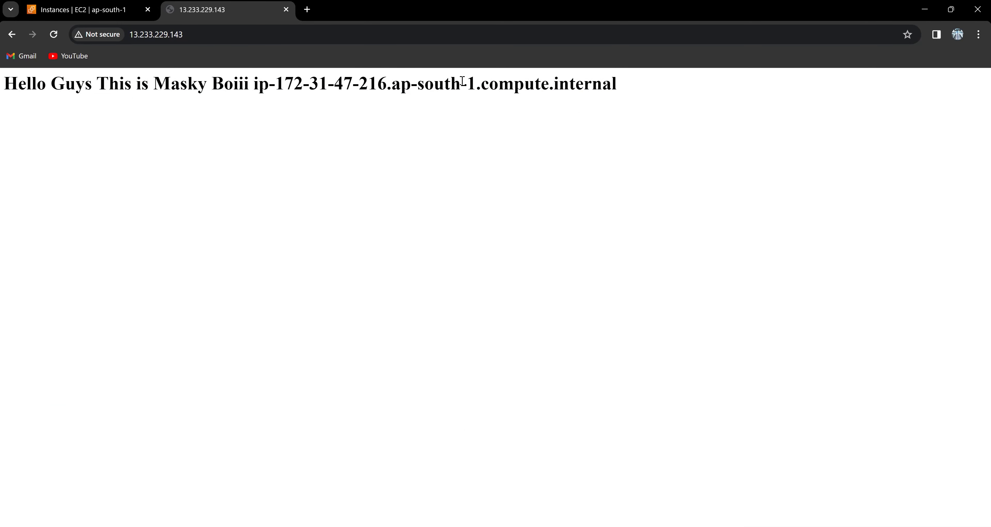
left_click(98, 11)
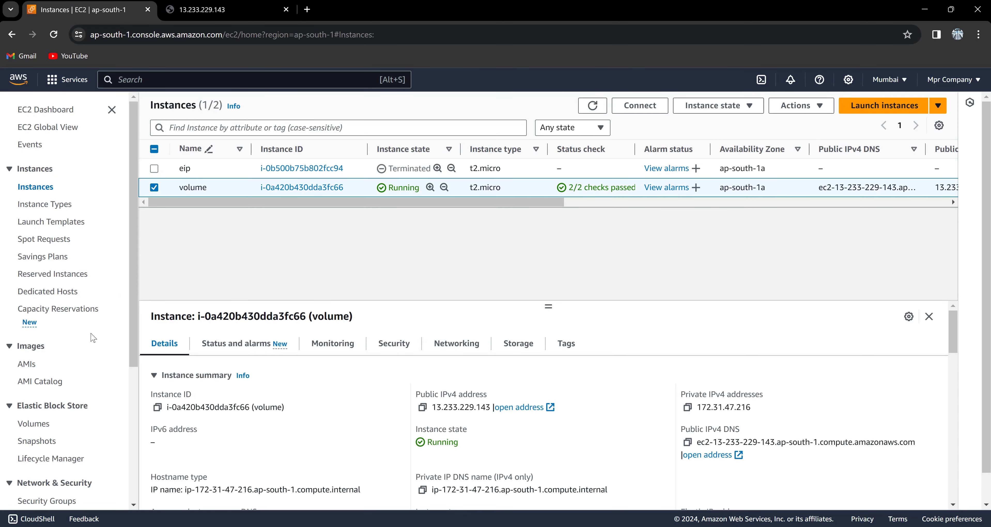
Examine the existing EBS volume's size, availability zone and attached instance in the volumes list
left_click(45, 428)
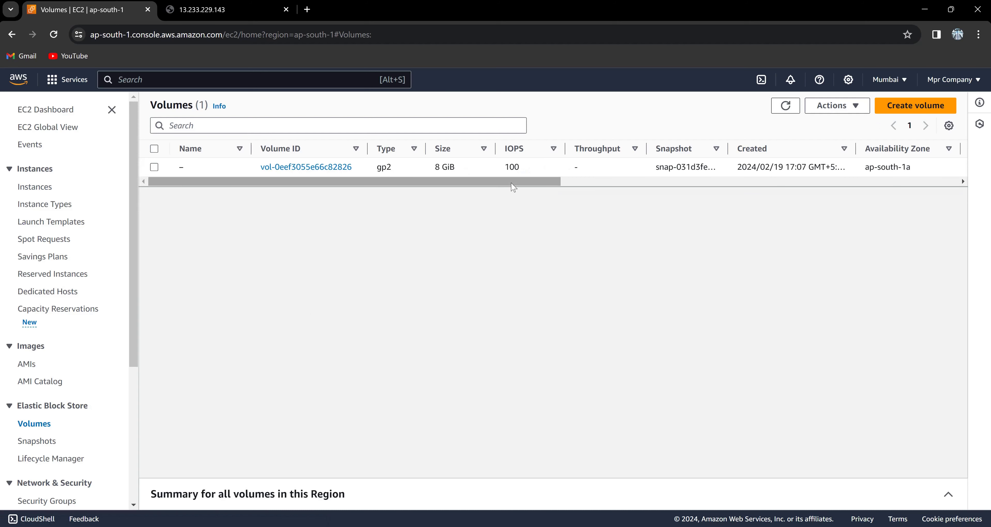
left_click_drag(454, 166, 414, 167)
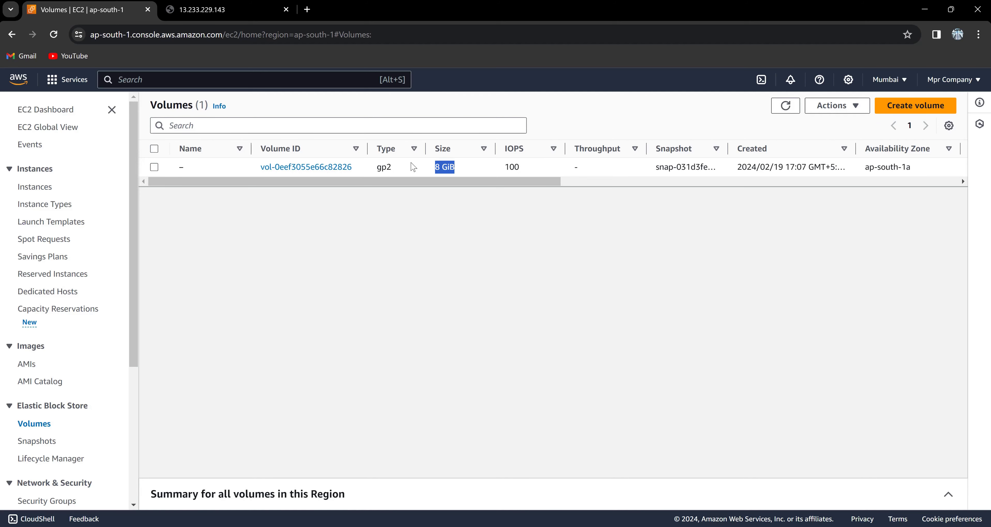
left_click(401, 258)
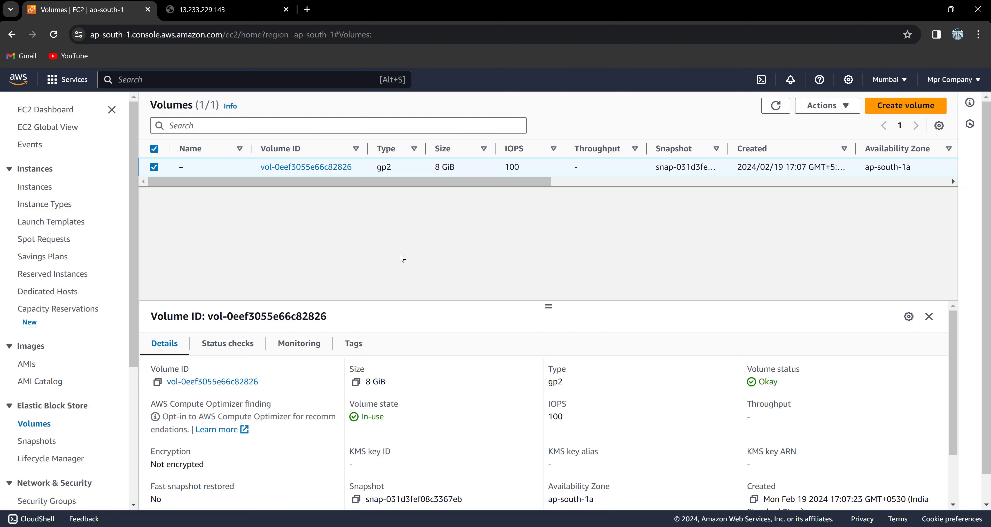
left_click_drag(510, 184, 713, 203)
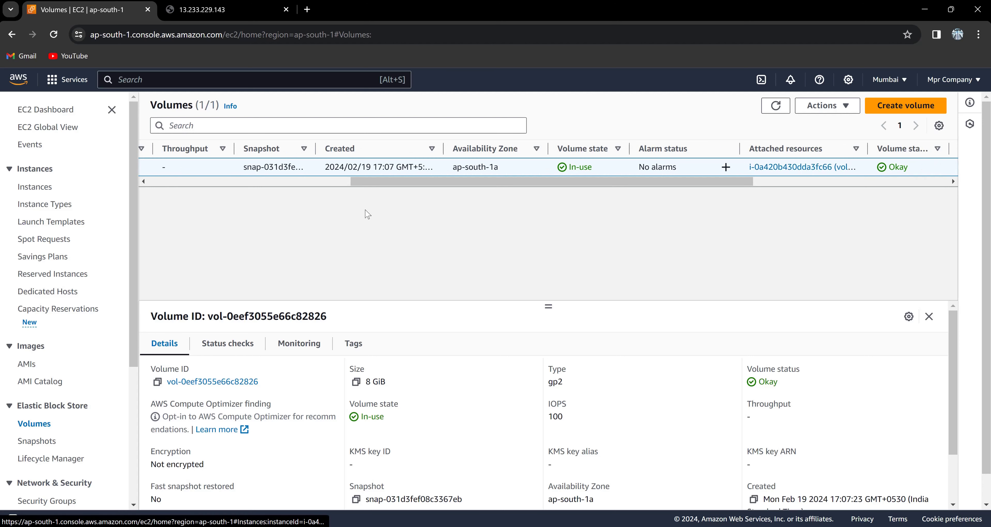
left_click(39, 191)
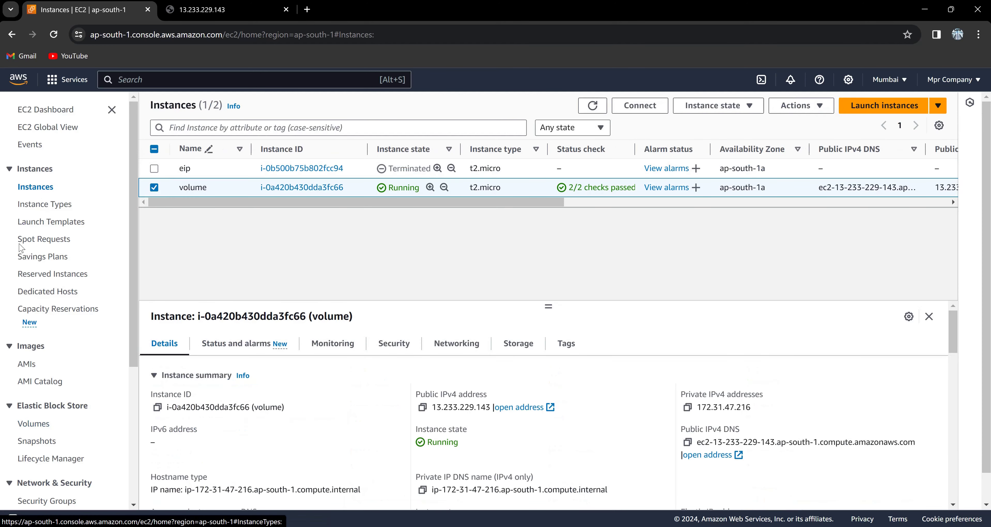
left_click(37, 424)
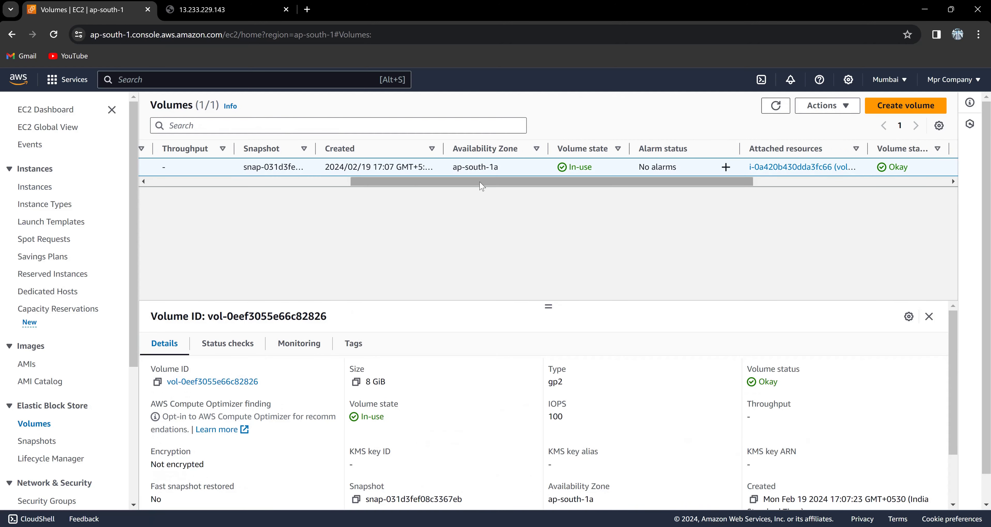
left_click_drag(406, 179, 218, 154)
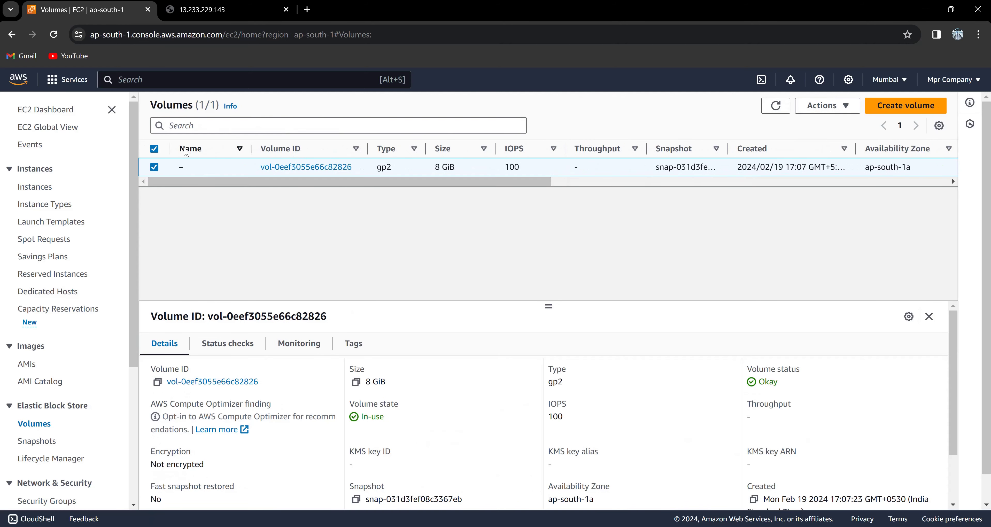
Create a General Purpose SSD (gp3) volume of 5 GiB in availability zone ap-south-1a
left_click(912, 107)
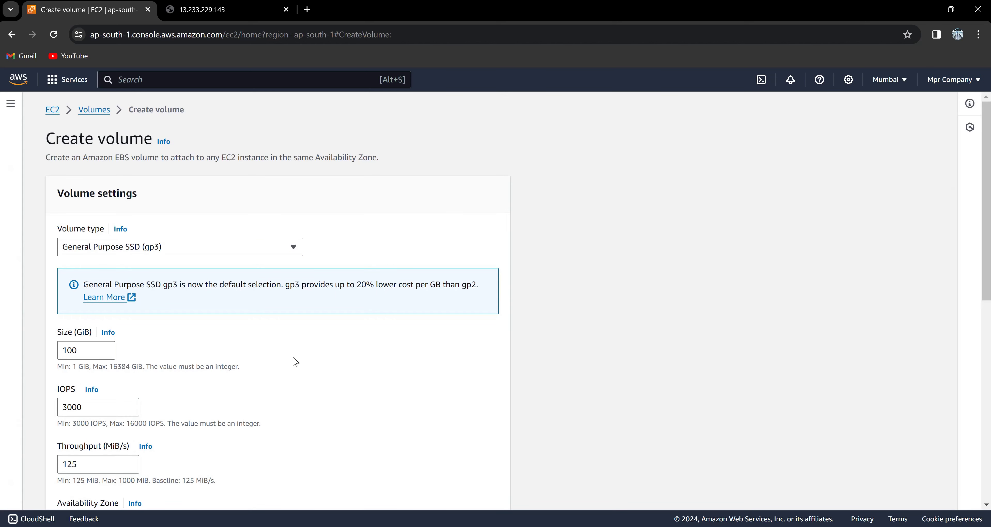
left_click(82, 350)
key("BackSpace")
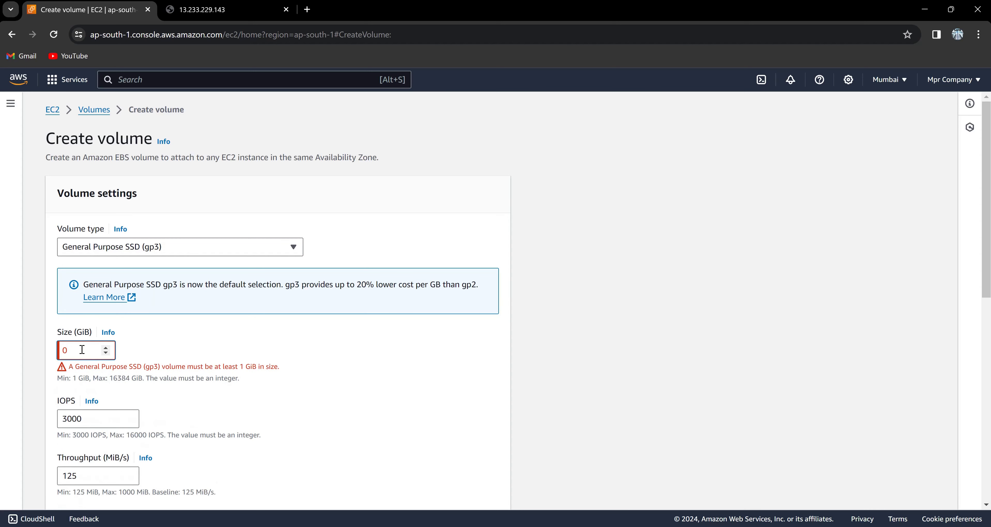
type("5")
scroll(82, 349, "down", 6)
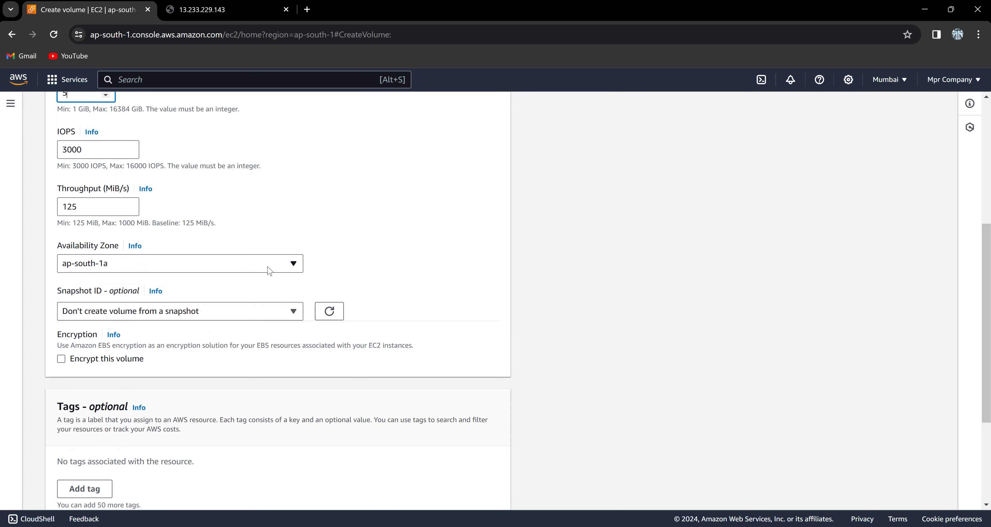
left_click(370, 325)
scroll(370, 325, "down", 4)
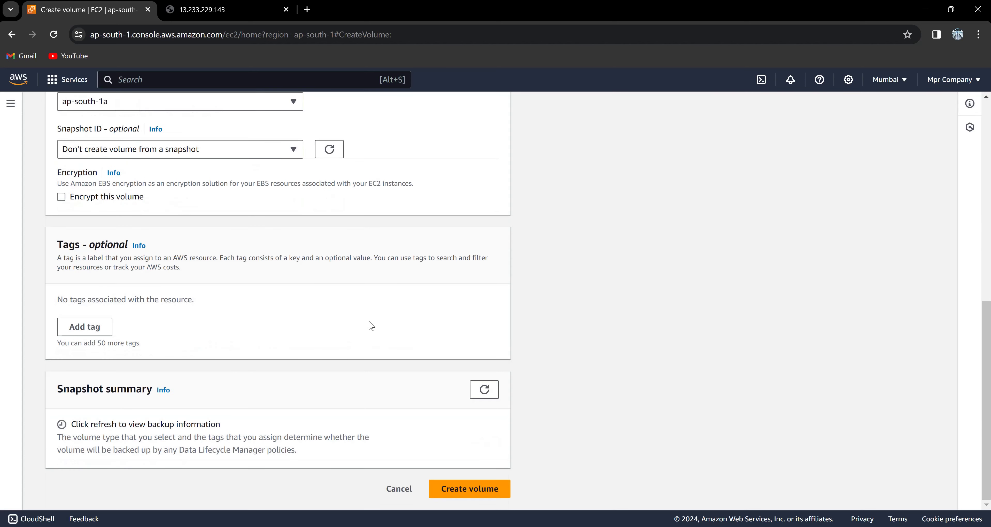
left_click(476, 494)
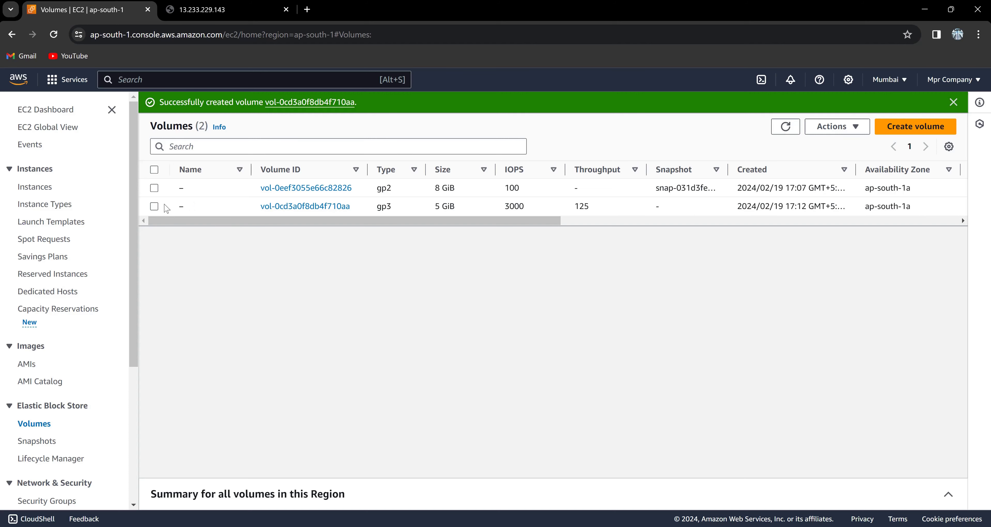
Delete the new 5 GiB gp3 volume in ap-south-1a and dismiss the notification
left_click(154, 206)
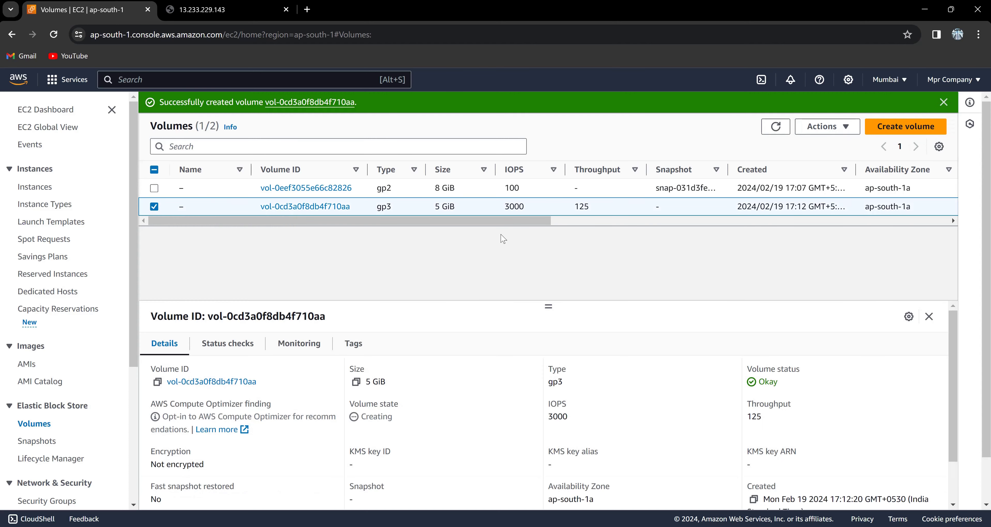
left_click(944, 103)
left_click(823, 105)
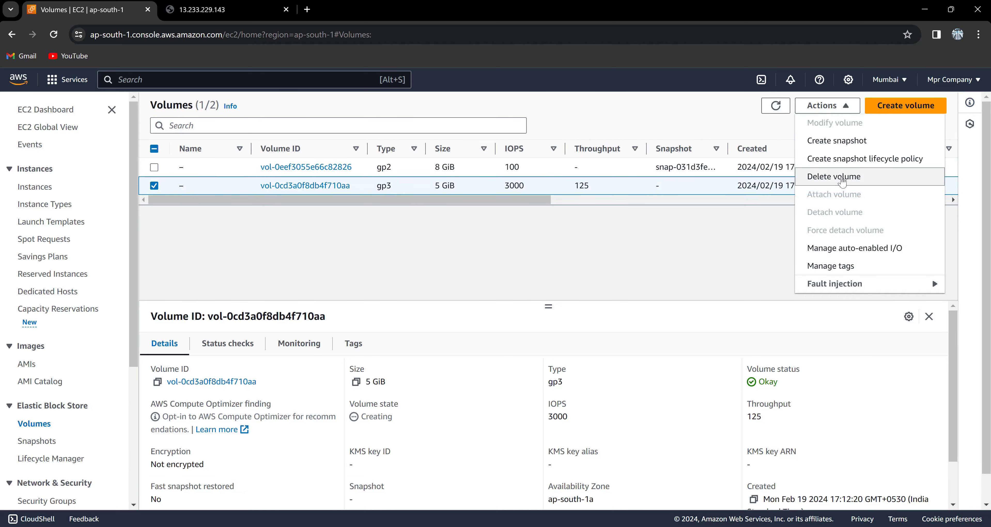
left_click(843, 177)
left_click(723, 362)
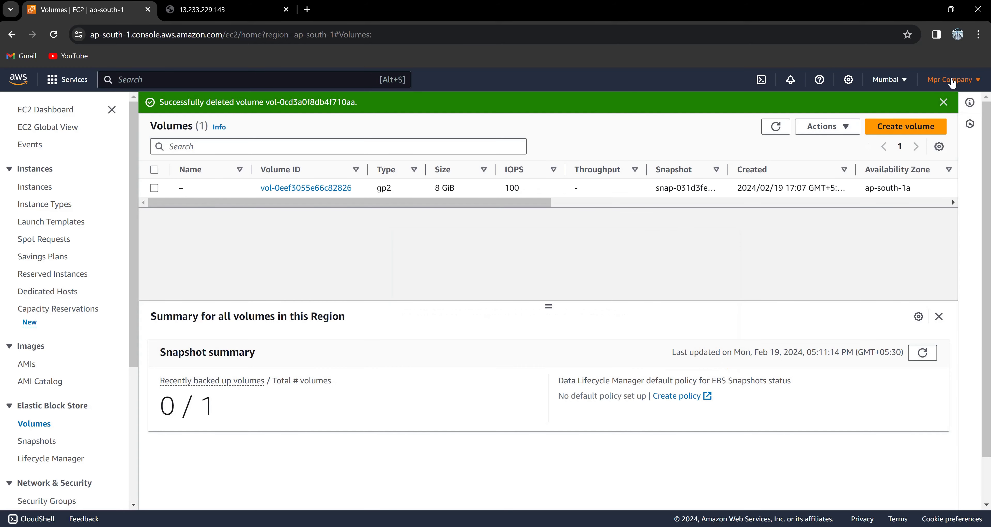
left_click(943, 102)
Start another new General Purpose SSD (gp3) volume and set its size to 5 GiB
left_click(923, 105)
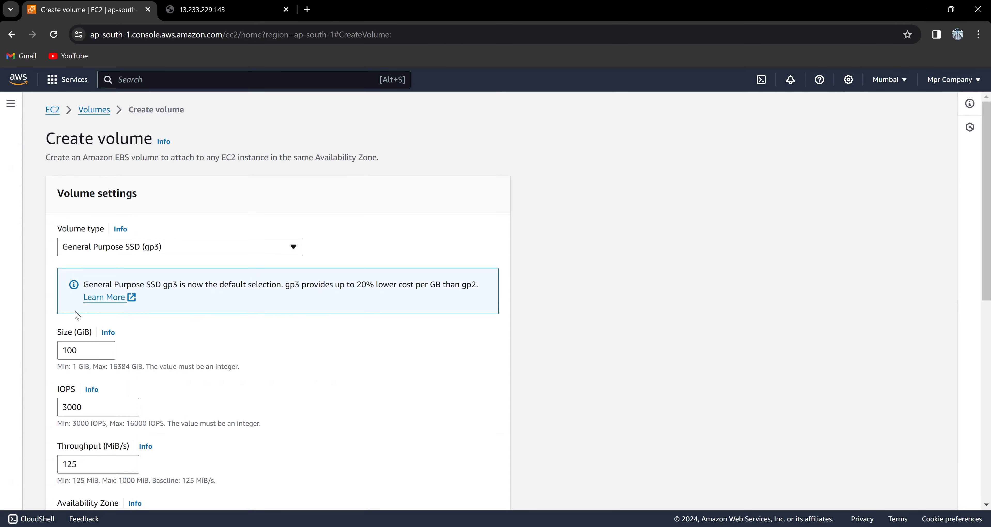
left_click(81, 355)
key("BackSpace")
key("BackSpace")
key("BackSpace")
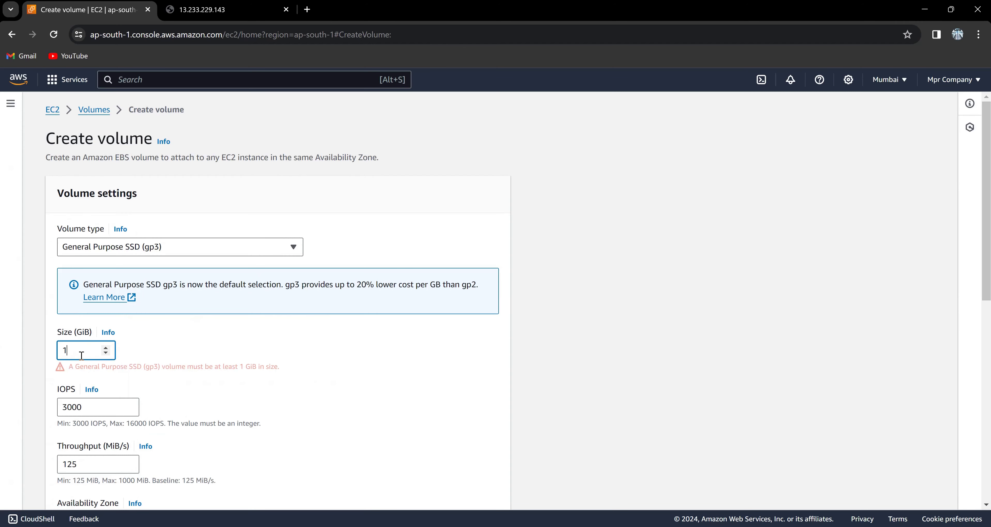
type("5")
Set the new volume's availability zone to ap-south-1b and create the volume
scroll(81, 355, "down", 1)
scroll(81, 356, "down", 4)
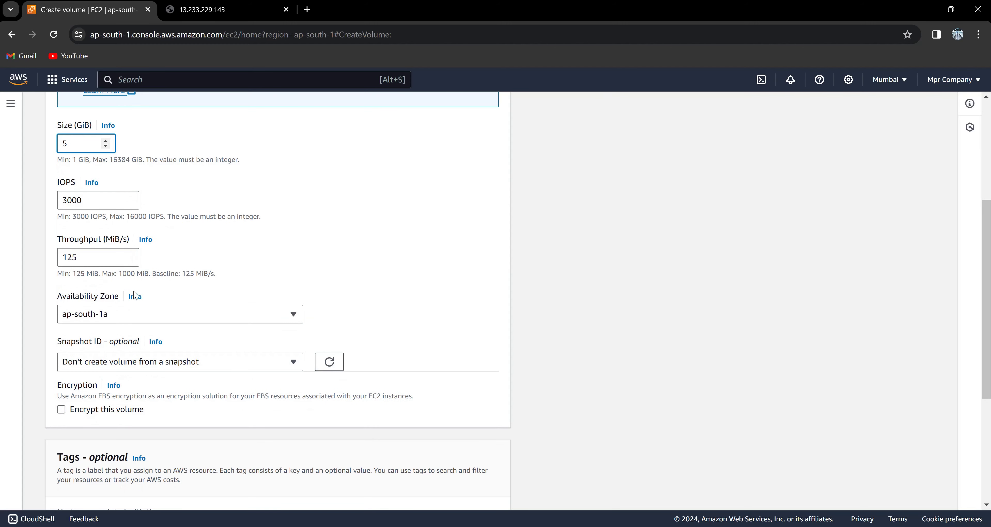
left_click(147, 314)
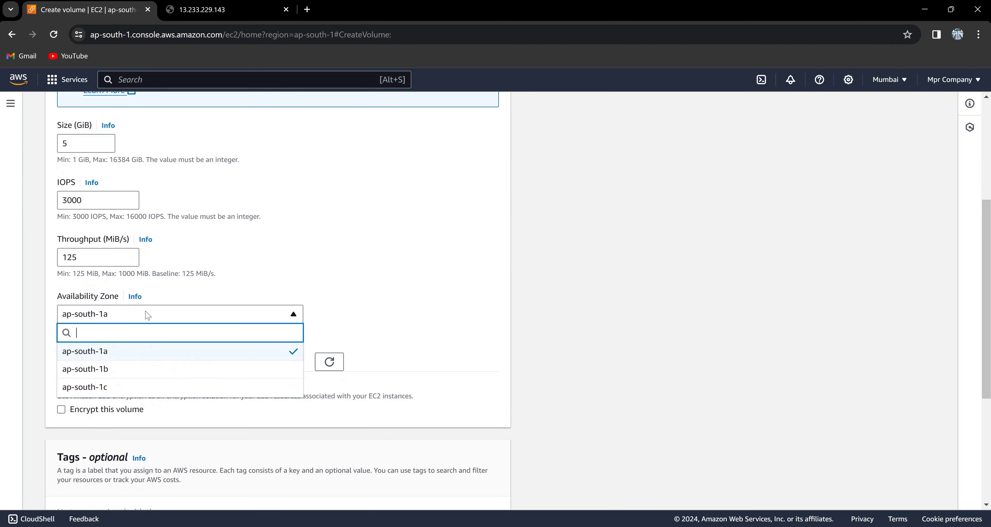
left_click(163, 369)
scroll(406, 367, "down", 5)
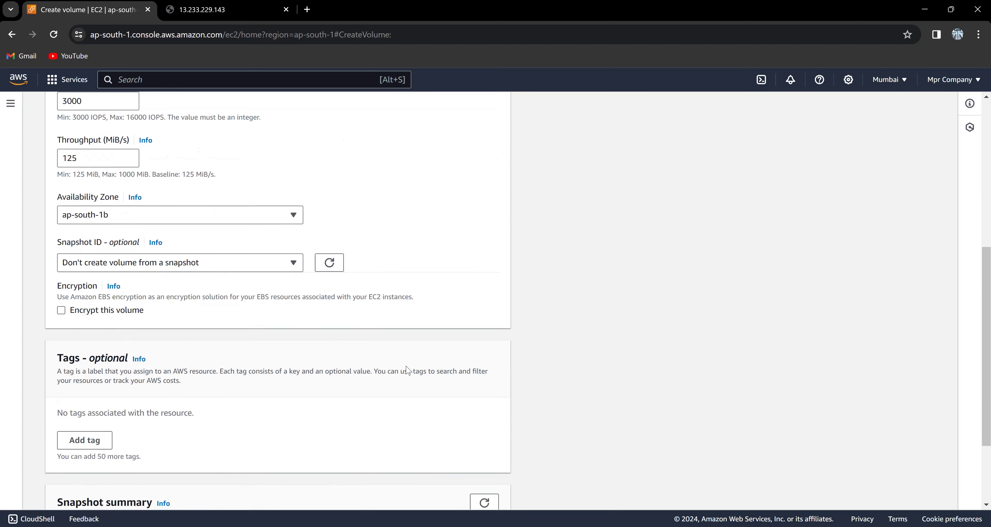
key("Return")
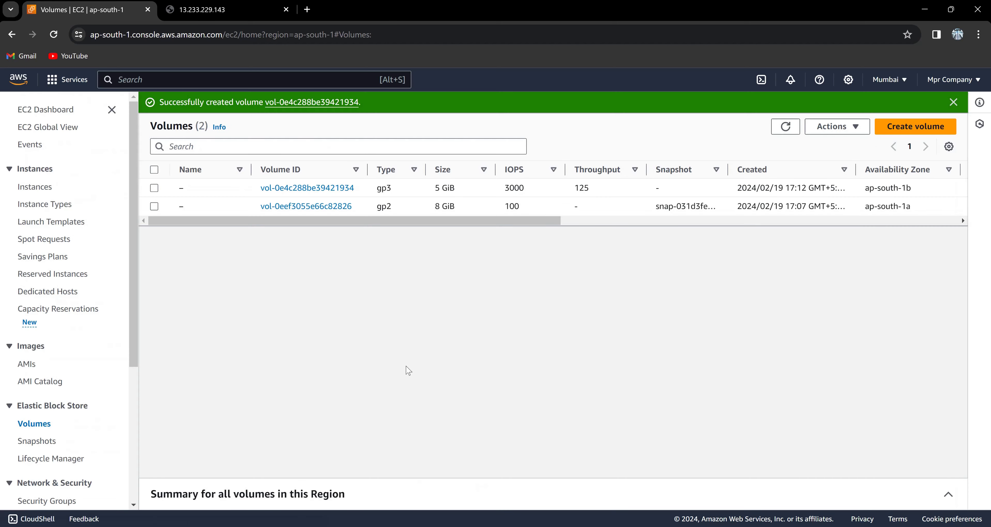
left_click(953, 102)
Create a snapshot of the 5 GiB gp3 volume in ap-south-1b without a description or tags
mouse_move(183, 175)
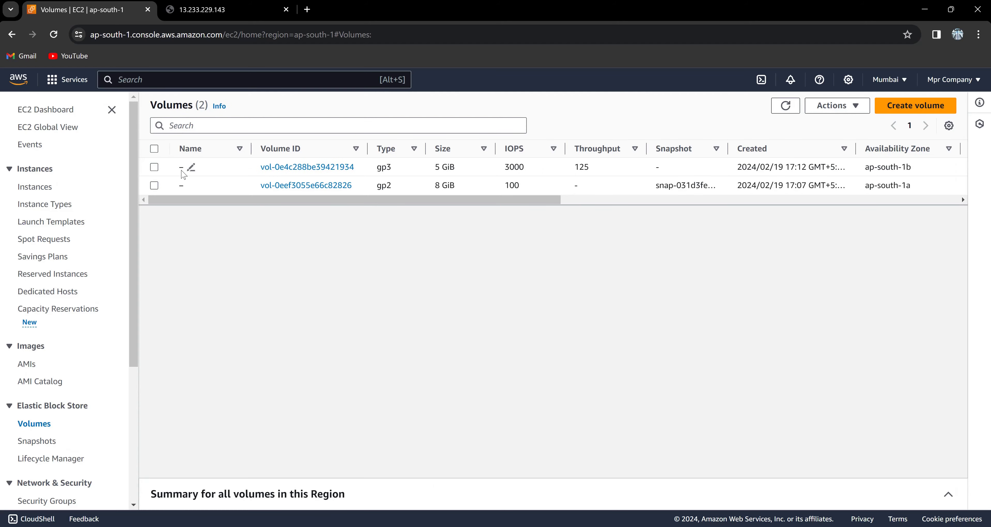
left_click(154, 167)
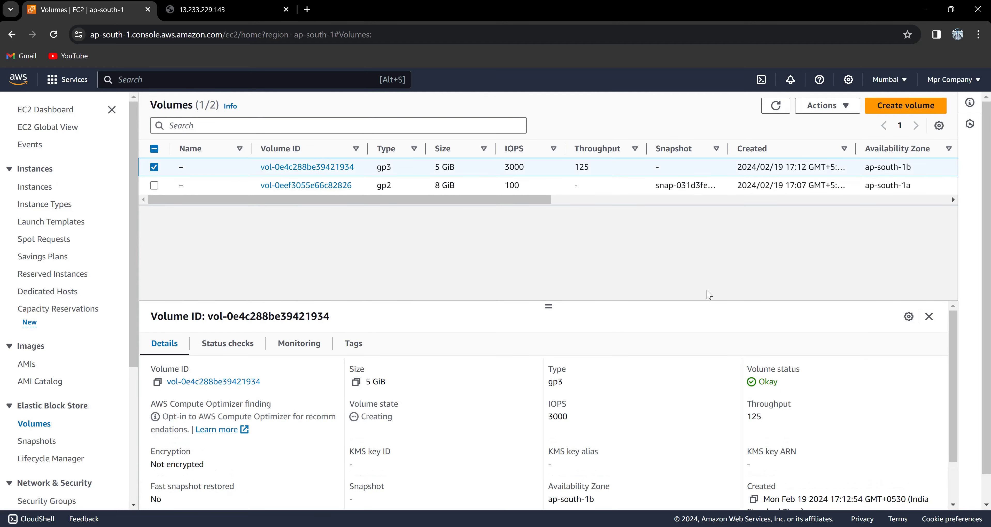
left_click(844, 110)
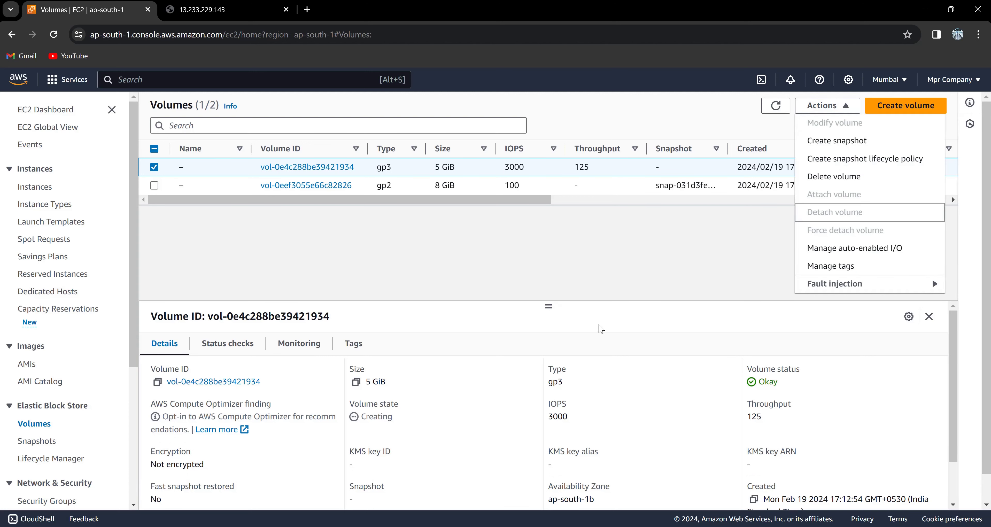
left_click(601, 329)
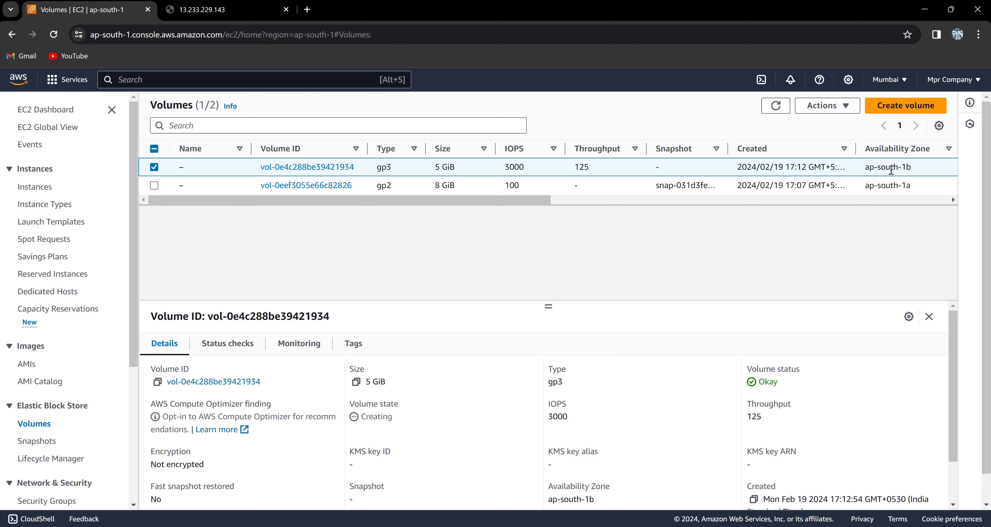
left_click(828, 108)
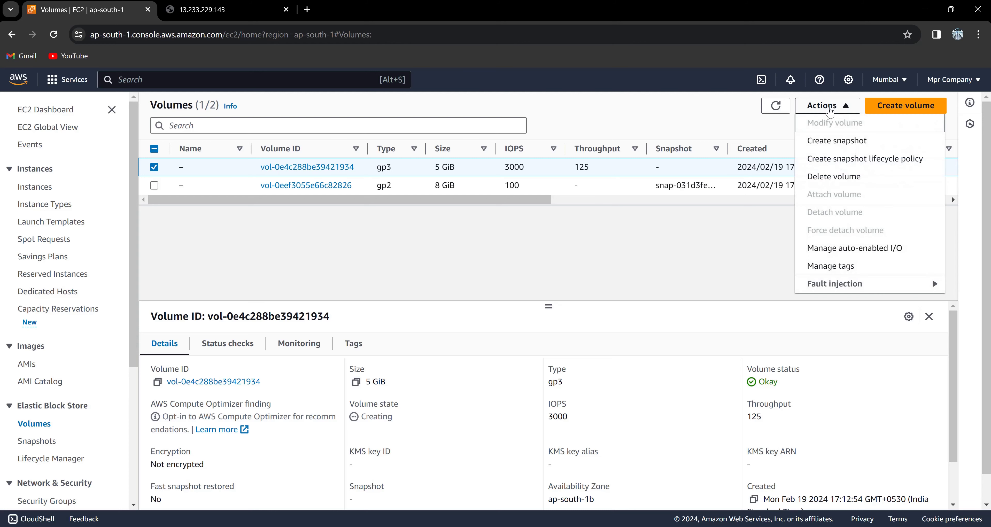
left_click(837, 140)
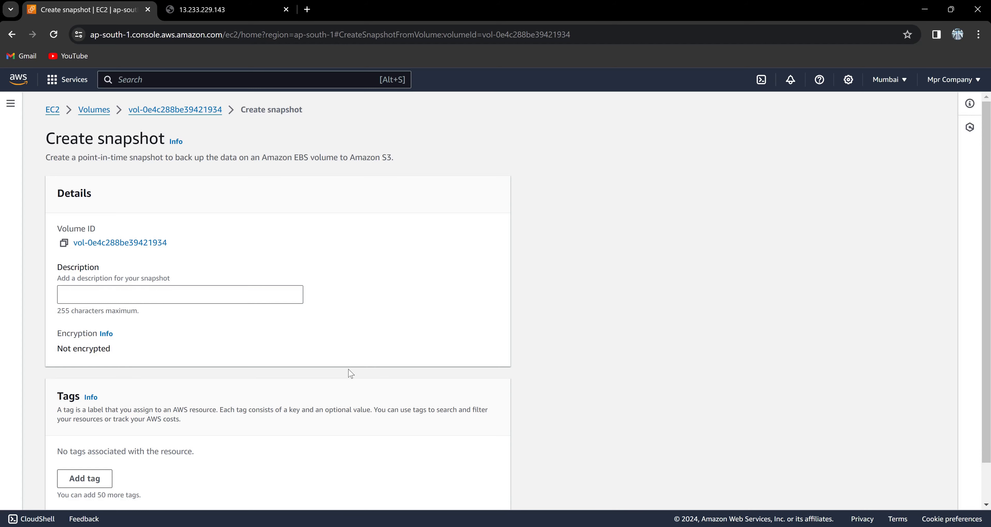
scroll(350, 373, "down", 2)
key("Return")
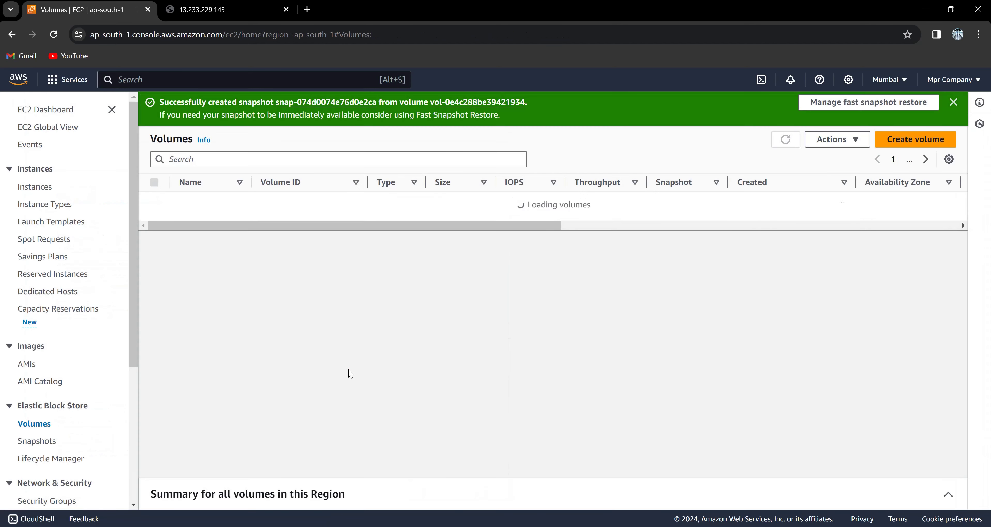
left_click(953, 102)
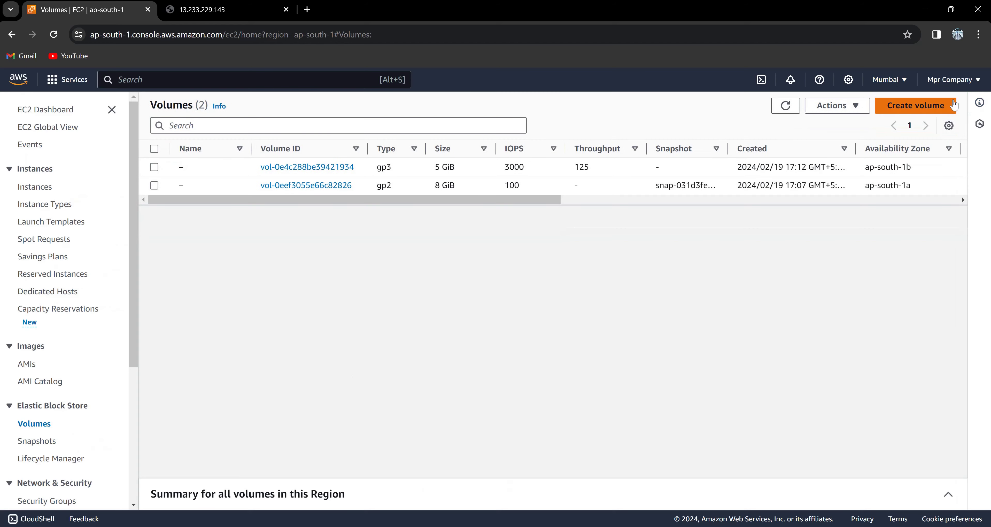
Create a 5 GiB General Purpose SSD (gp3) volume in ap-south-1a from the 5 GiB snapshot, without encryption or tags
left_click(47, 442)
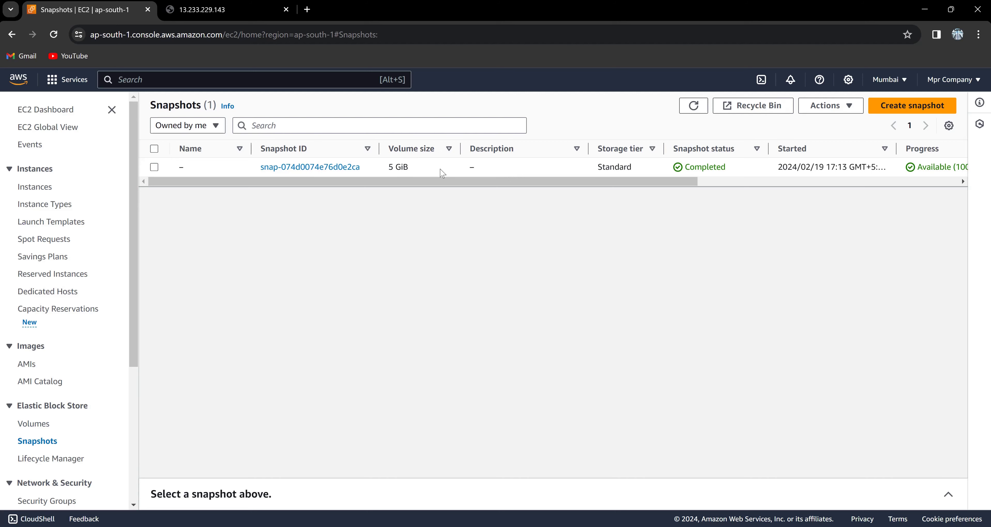
left_click(154, 167)
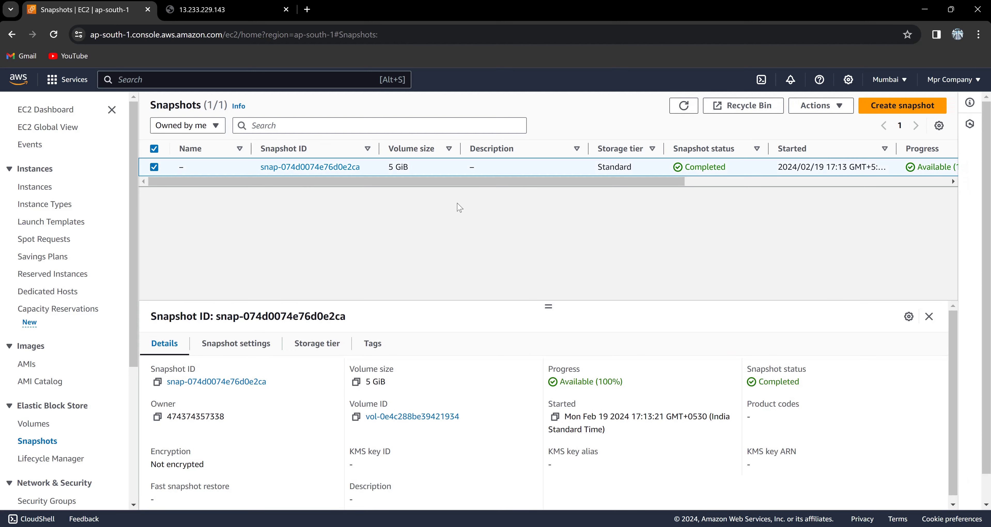
left_click(831, 107)
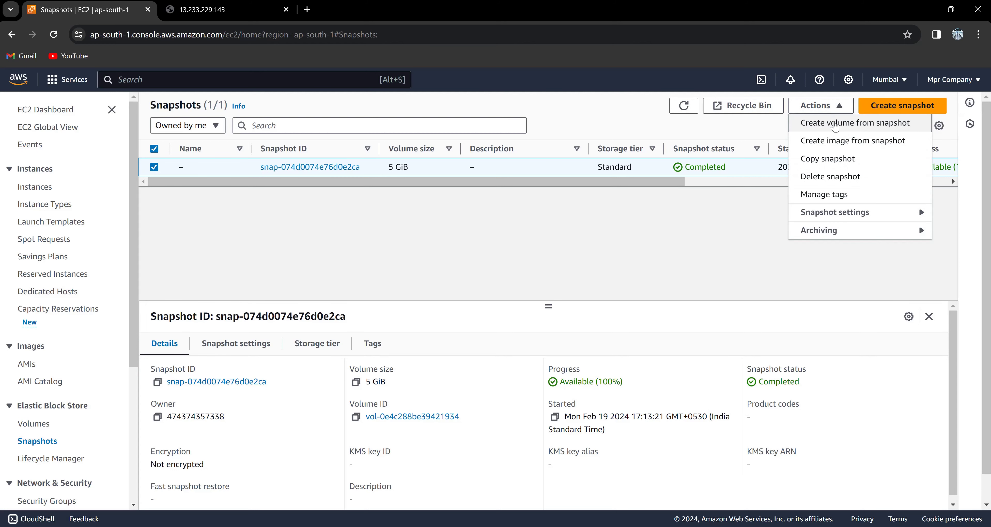
left_click(834, 127)
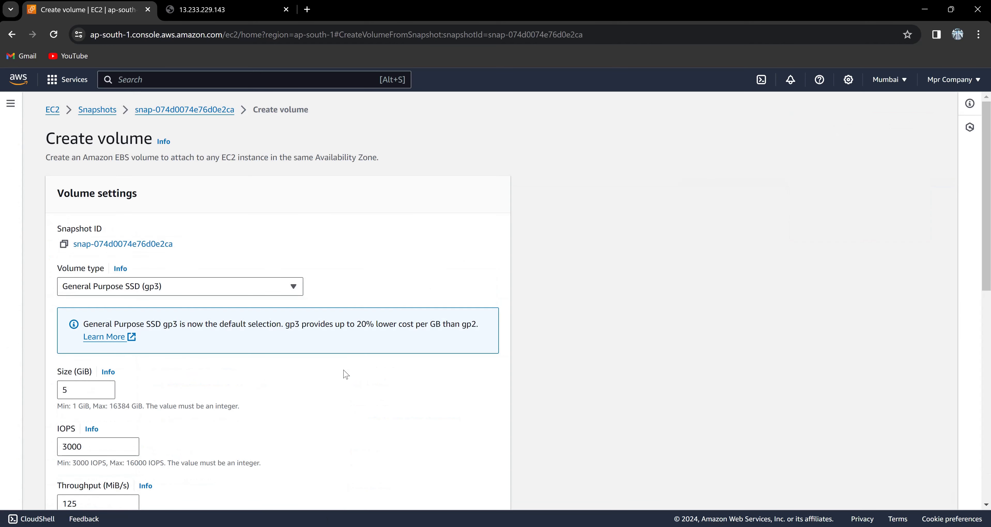
scroll(315, 368, "down", 4)
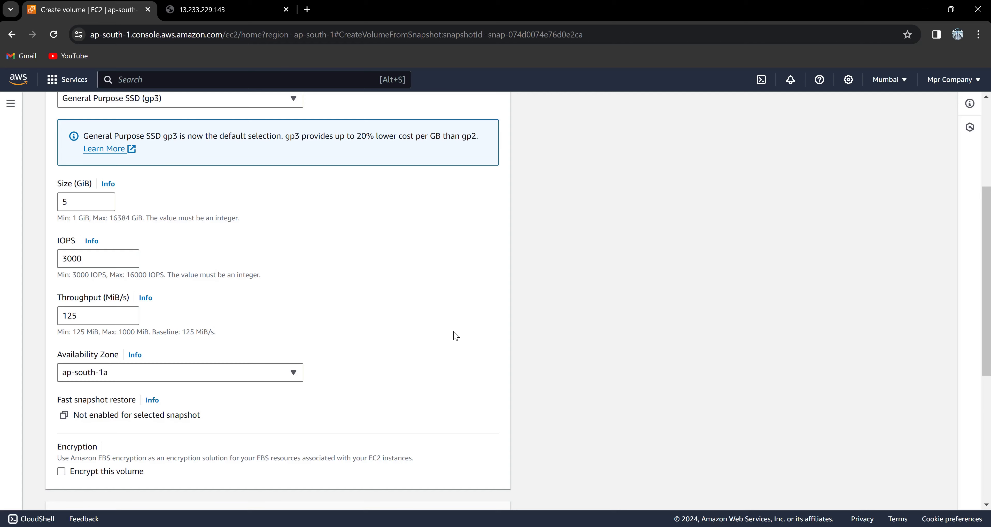
scroll(455, 336, "down", 6)
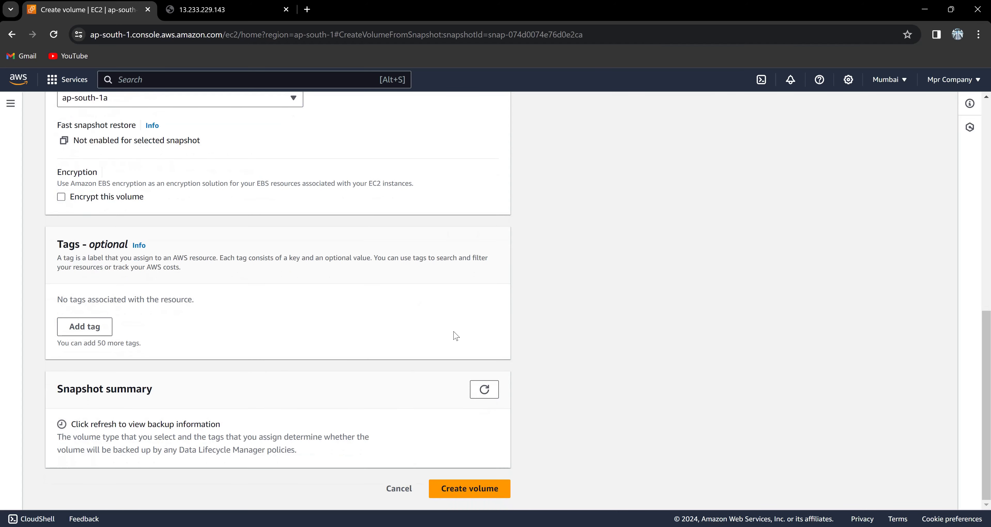
scroll(455, 336, "up", 4)
key("space")
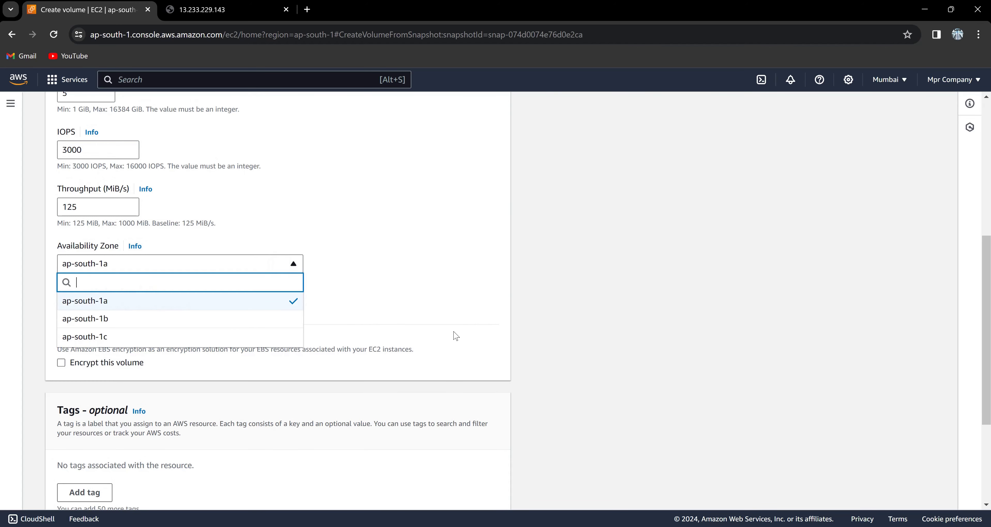
key("Escape")
scroll(455, 336, "down", 4)
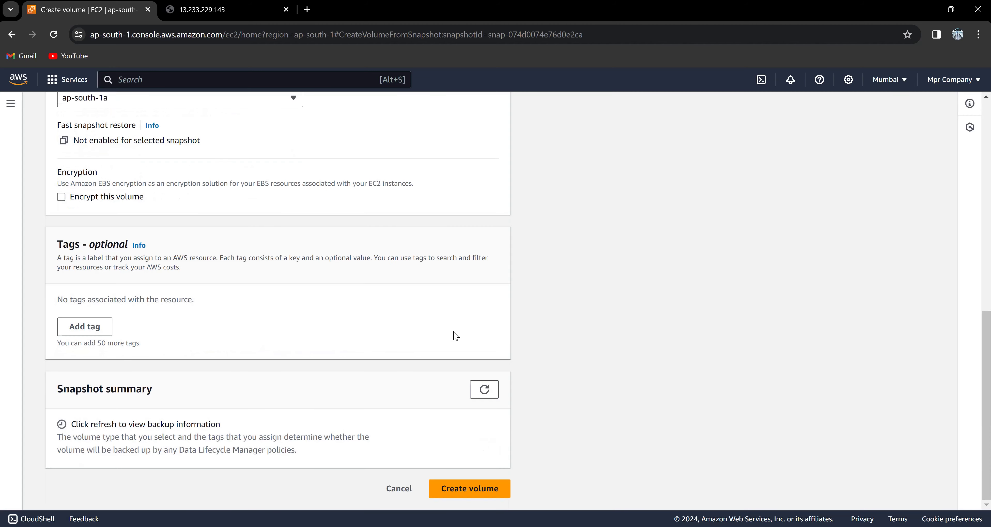
key("Return")
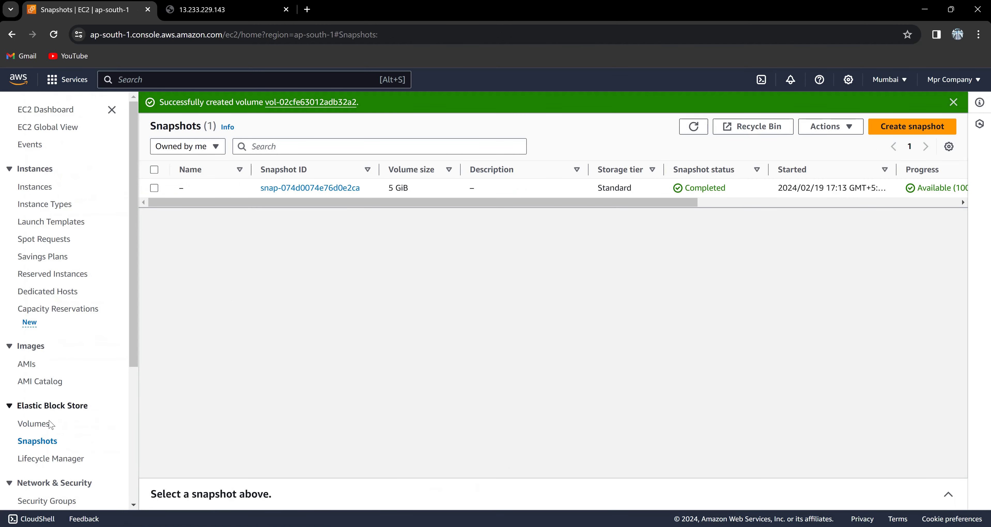
Check which instances are offered for attaching the 5 GiB gp3 volume in ap-south-1b and cancel the attachment
left_click(34, 424)
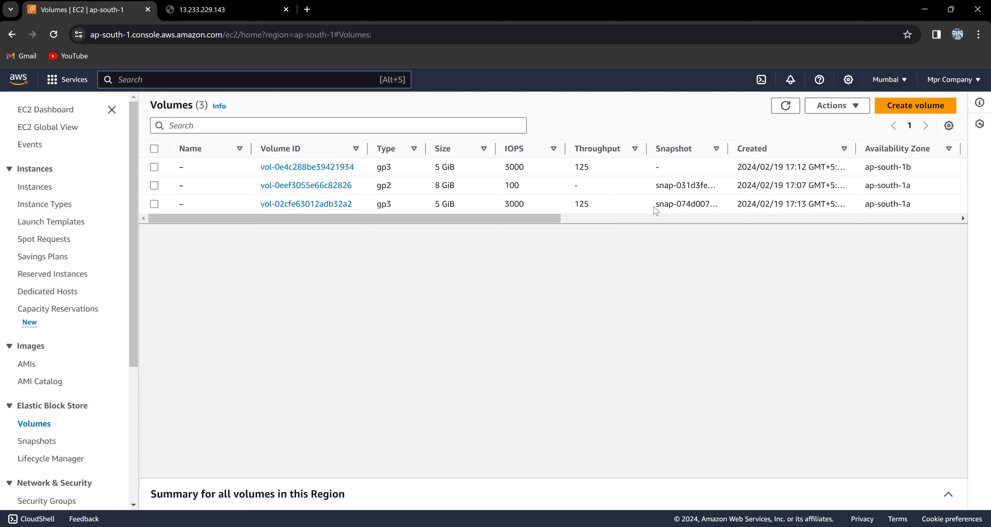
left_click(154, 167)
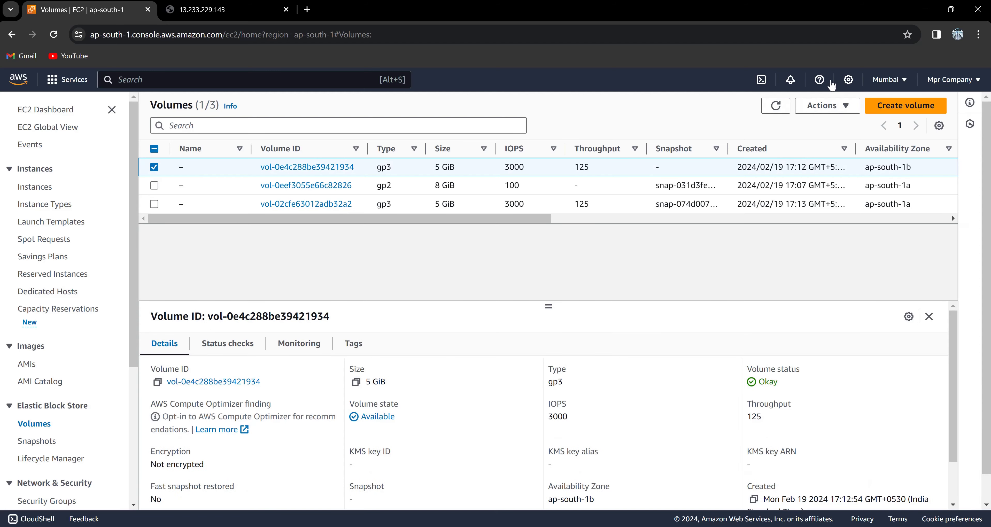
left_click(831, 110)
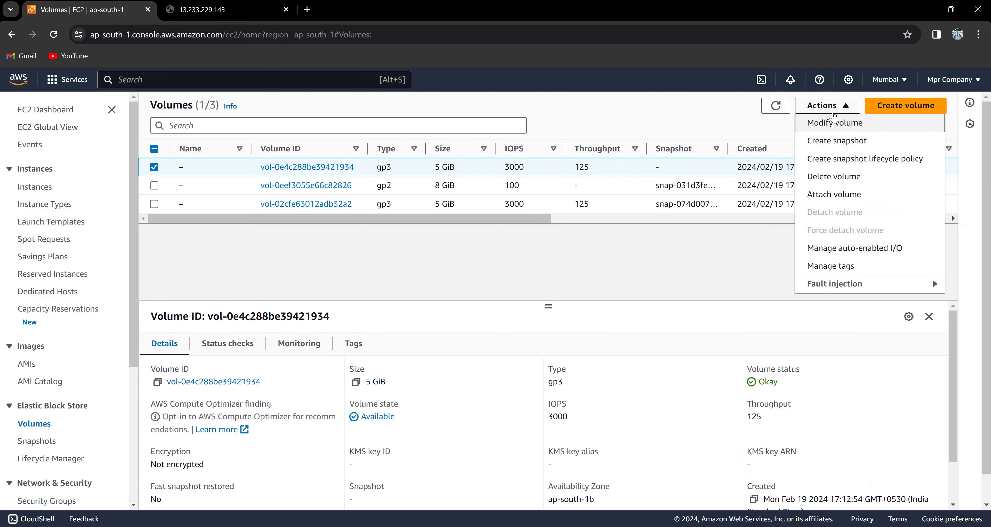
left_click(844, 194)
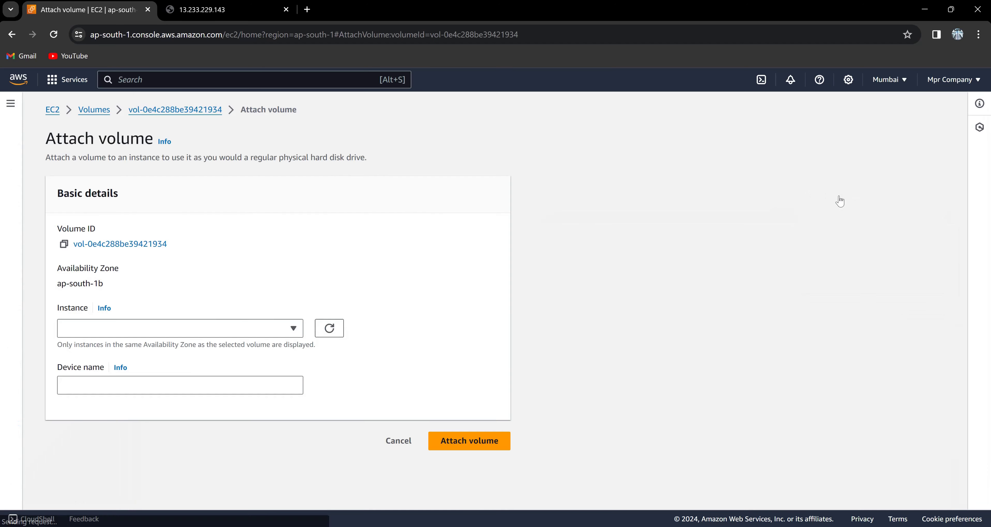
left_click(213, 335)
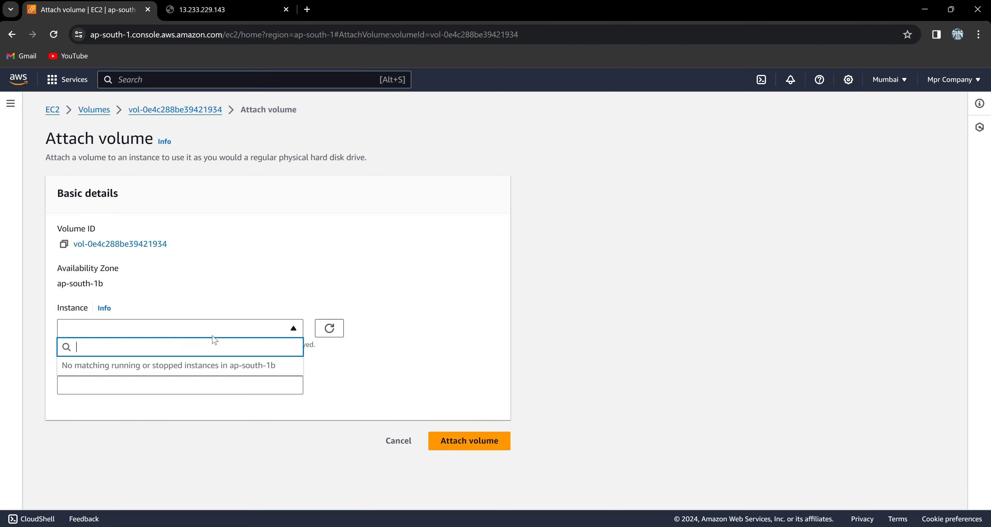
left_click(384, 449)
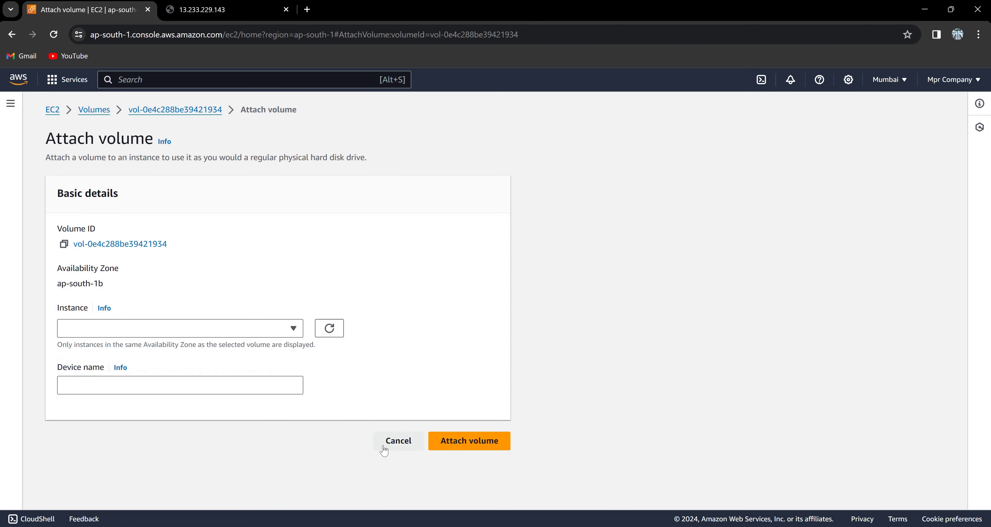
left_click(383, 448)
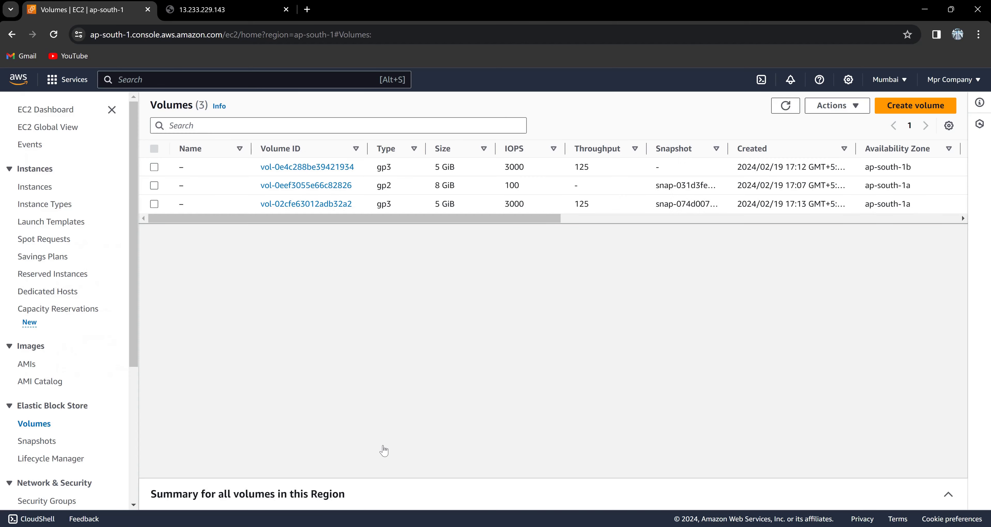
Delete the 5 GiB gp3 volume in ap-south-1b
left_click(152, 169)
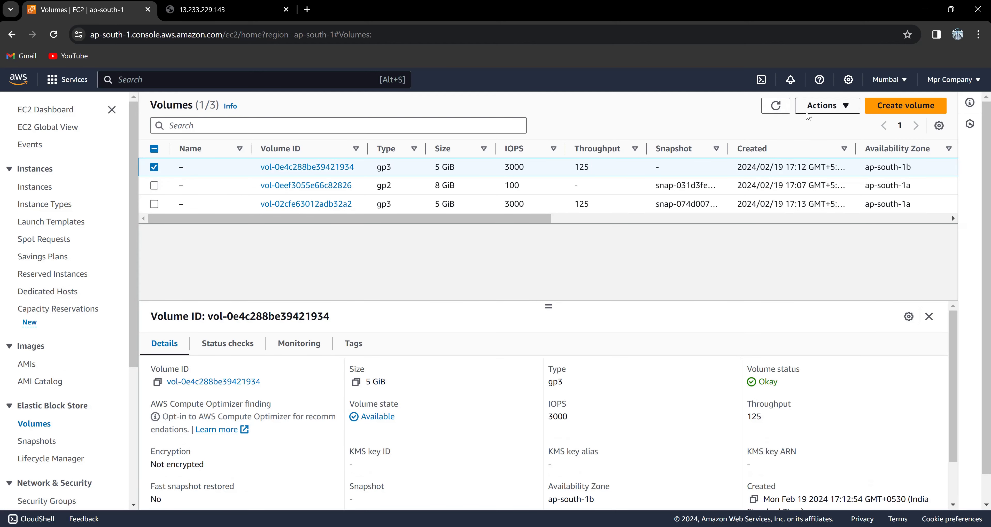
left_click(823, 106)
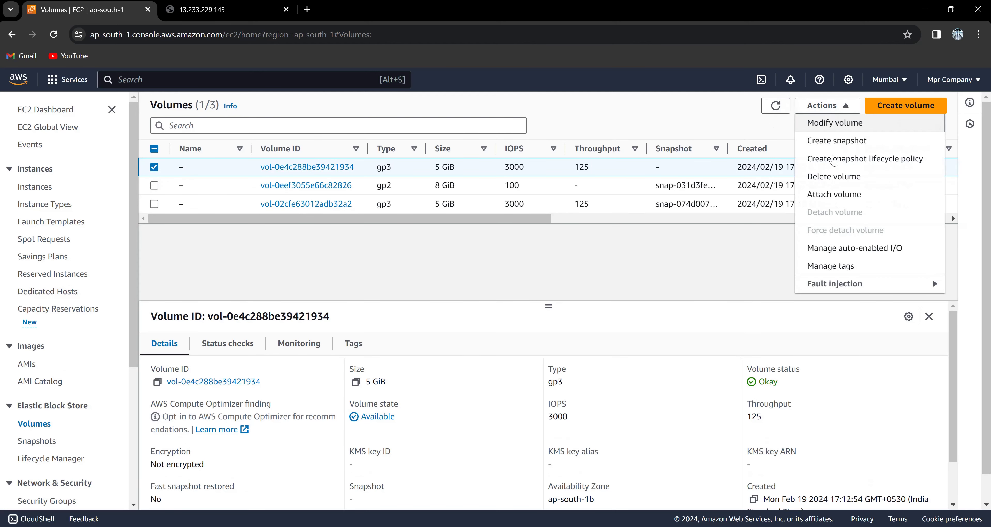
left_click(836, 184)
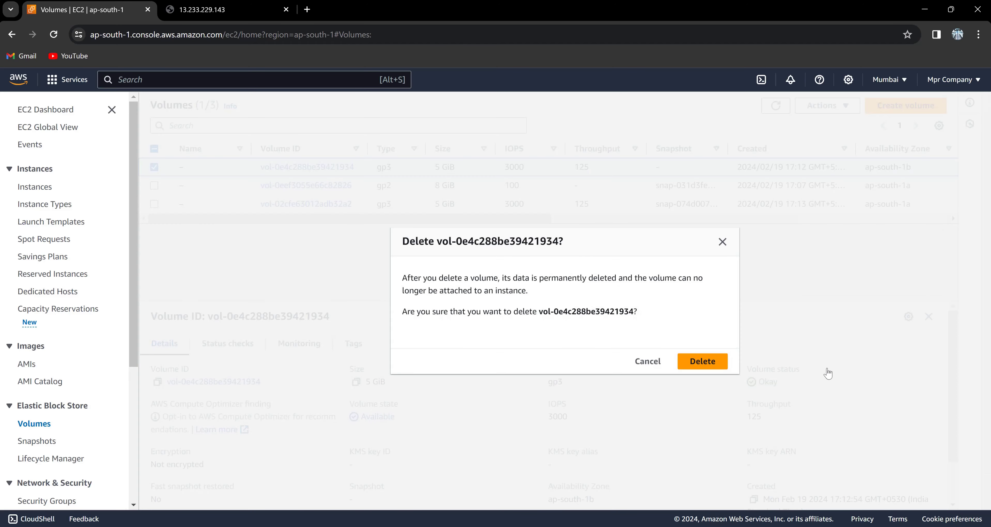
left_click(717, 360)
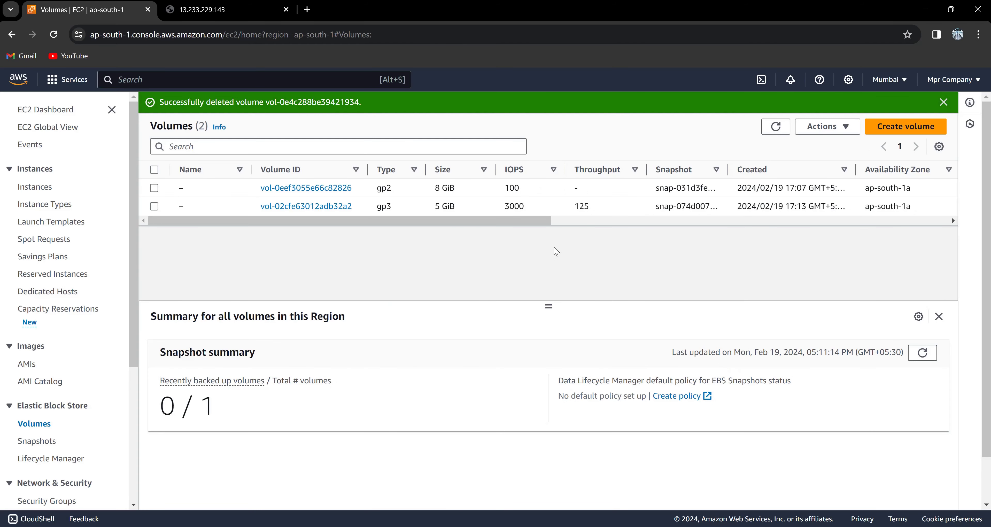
Attach the 5 GiB gp3 volume in ap-south-1a to the running instance "volume" as /dev/sdf and dismiss the notification
left_click(155, 207)
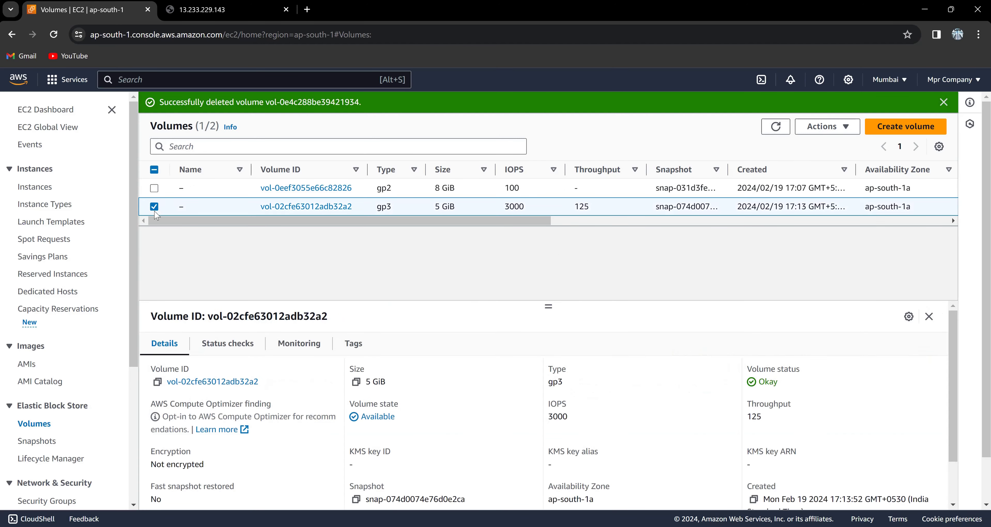
left_click(833, 126)
left_click(833, 216)
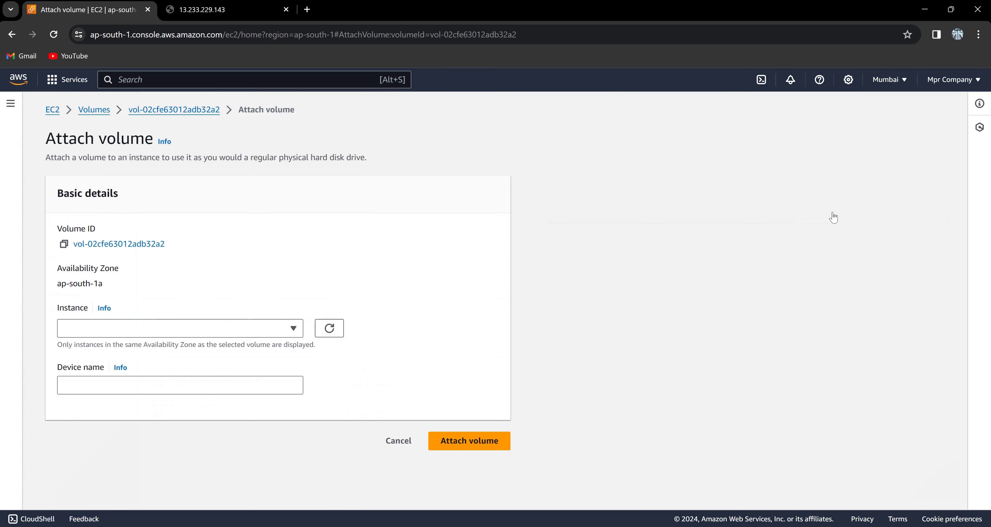
left_click(294, 329)
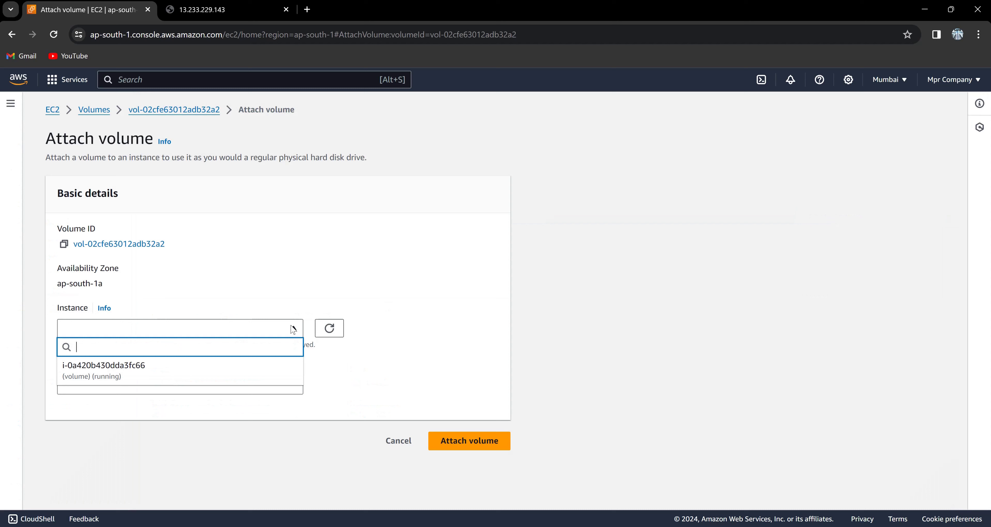
left_click(263, 364)
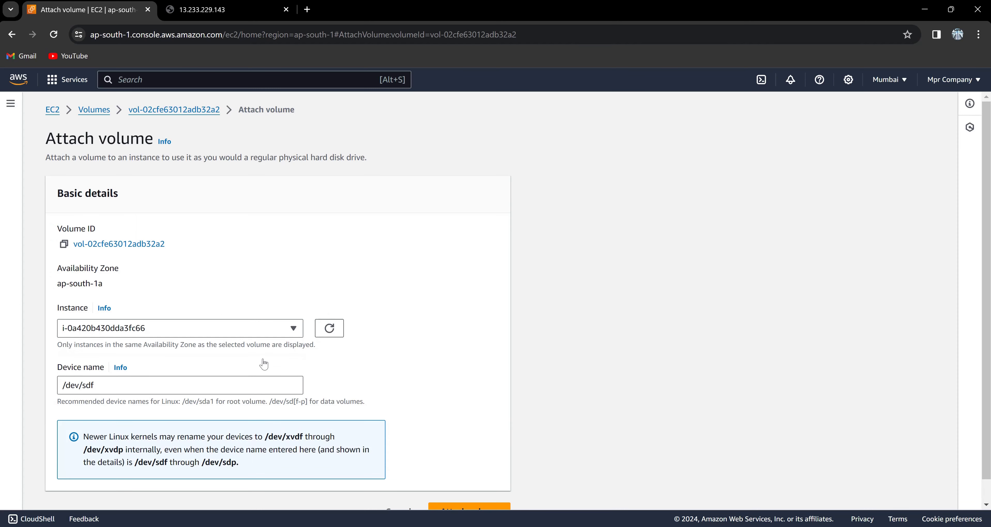
left_click(137, 380)
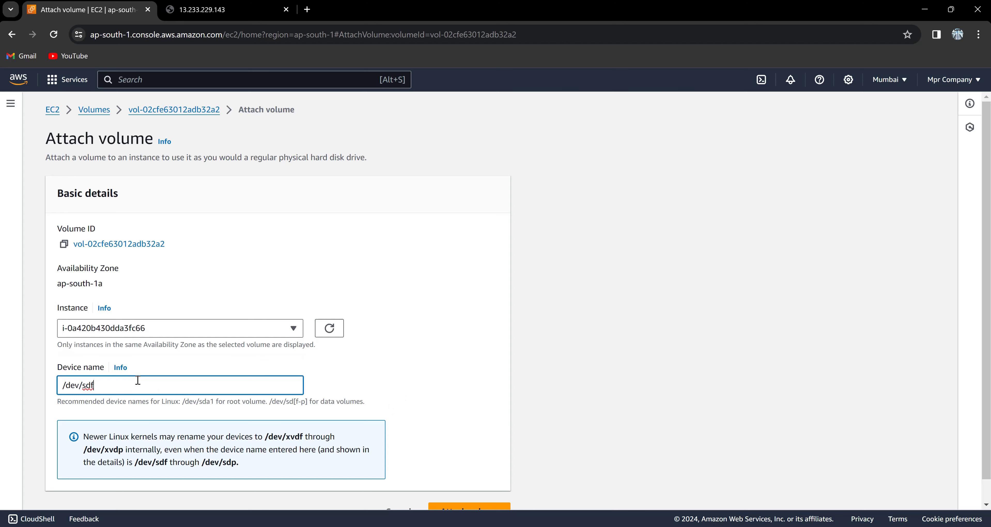
left_click_drag(138, 379, 42, 383)
left_click(362, 366)
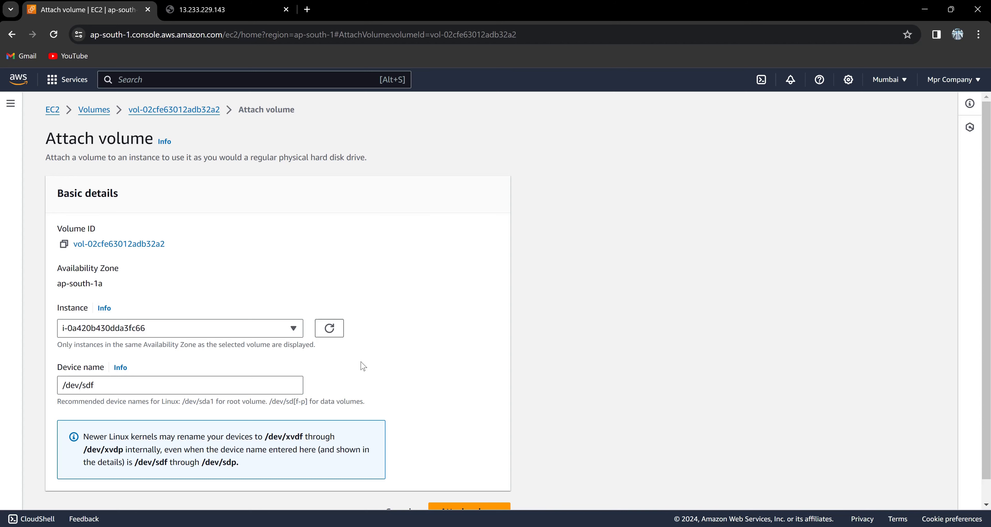
scroll(363, 366, "down", 1)
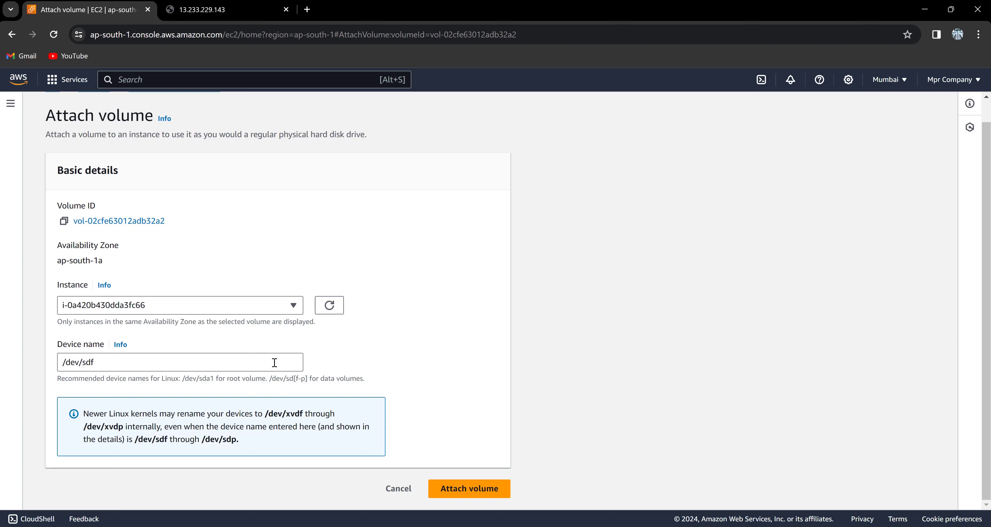
left_click(467, 489)
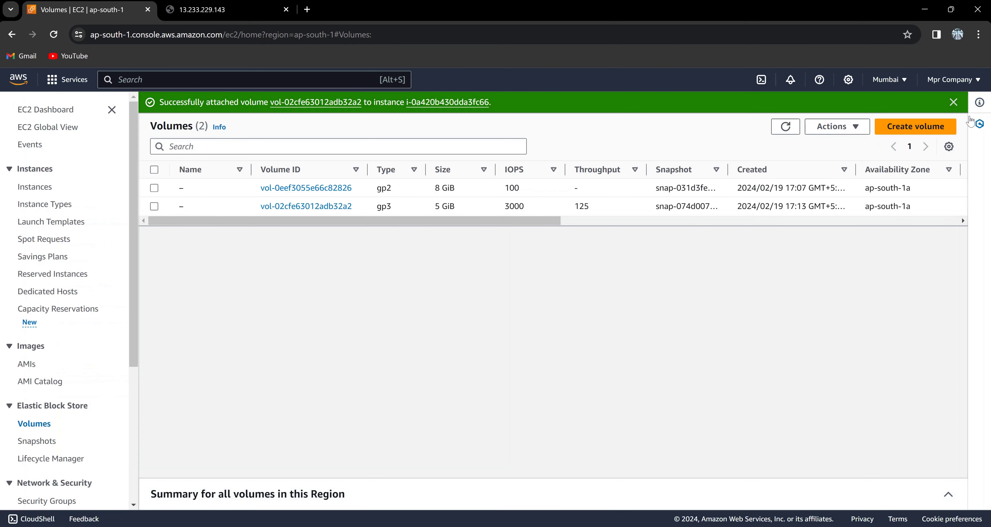
left_click(953, 102)
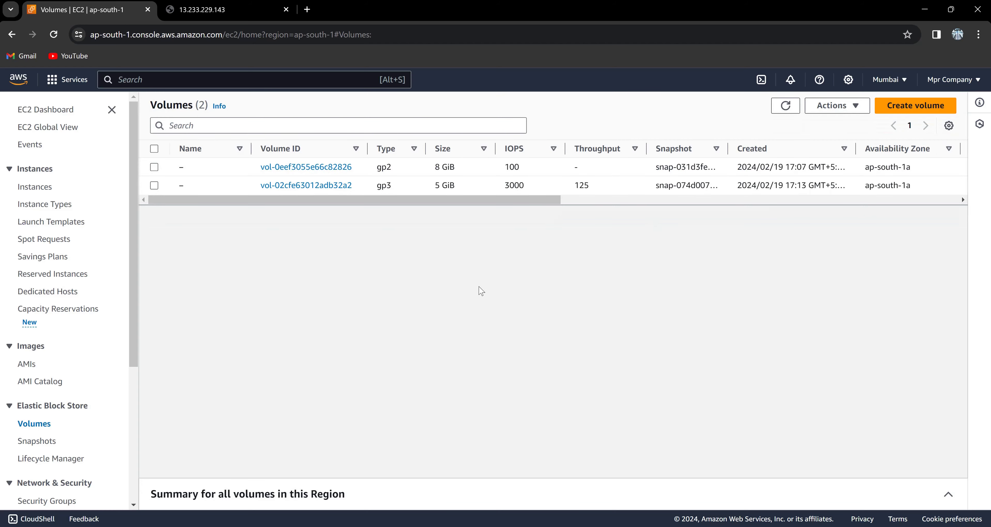
Connect to the running instance "volume" through EC2 Instance Connect as ec2-user and close the instance information pane
left_click(52, 188)
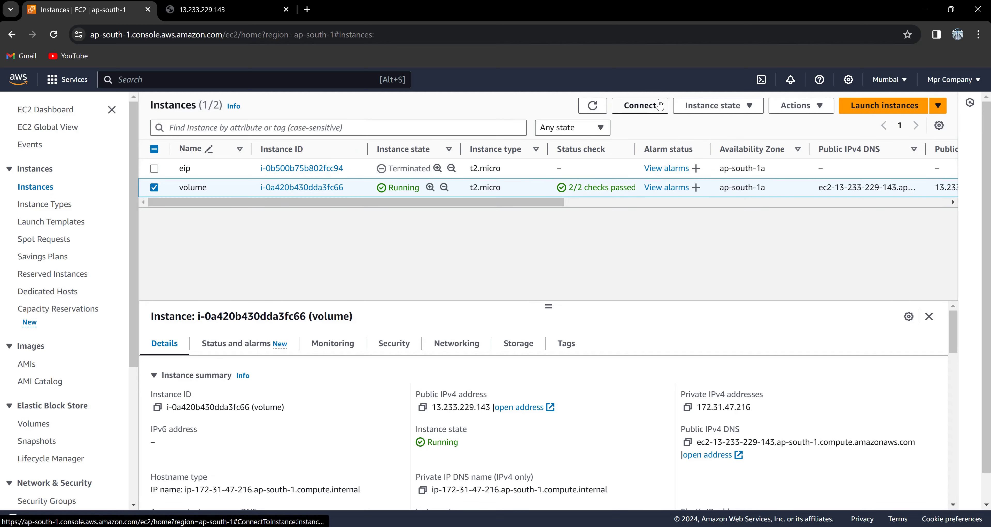
left_click(659, 105)
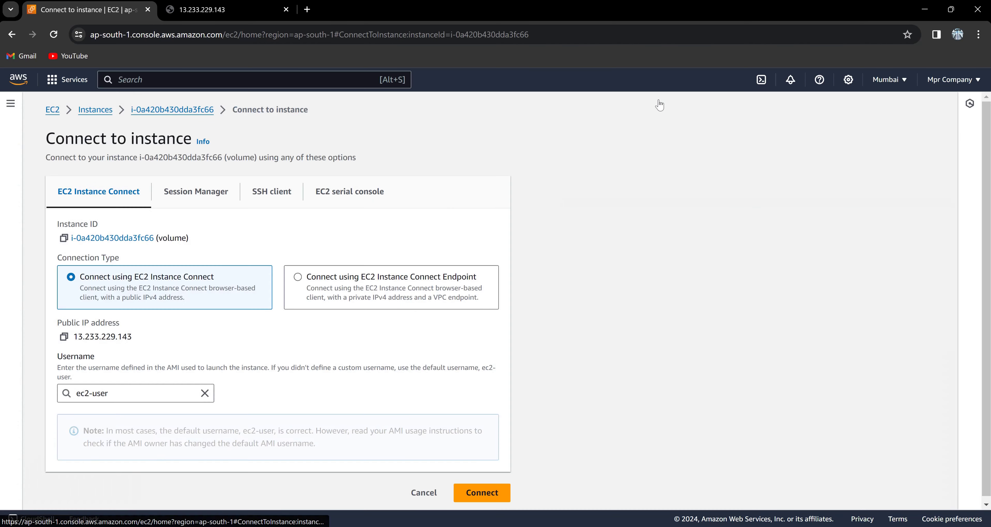
left_click(478, 492)
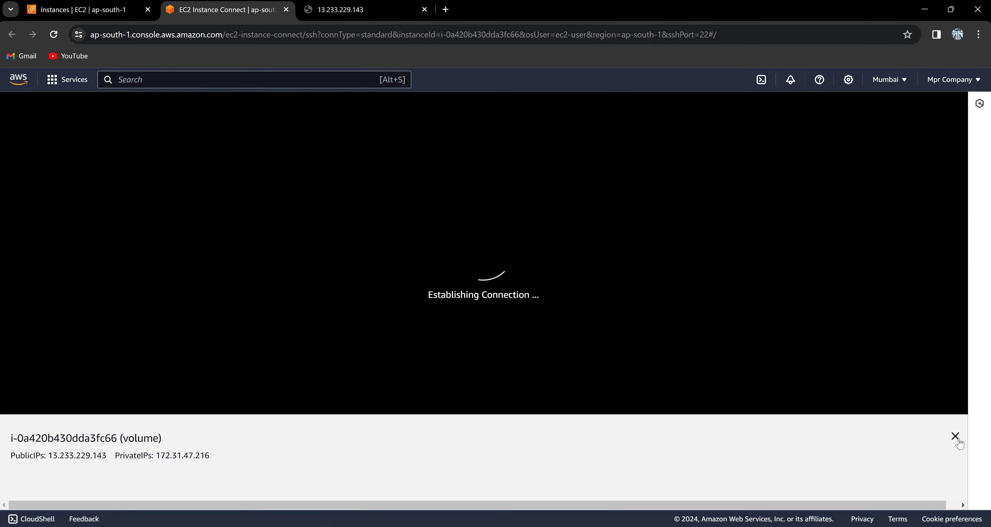
left_click(957, 440)
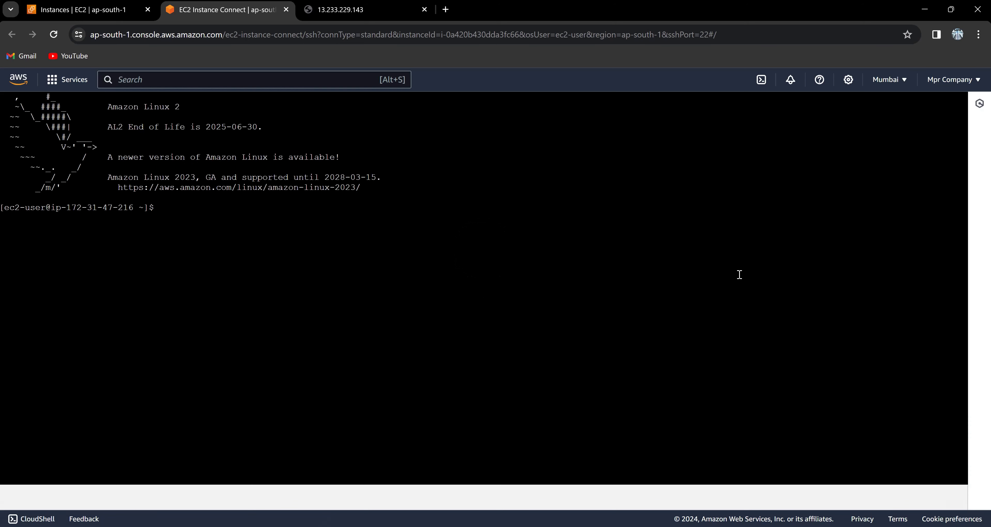
Clear the instance's terminal and switch to a root shell with sudo -i
left_click(203, 207)
type("clea")
type("r")
key("Return")
type("sud")
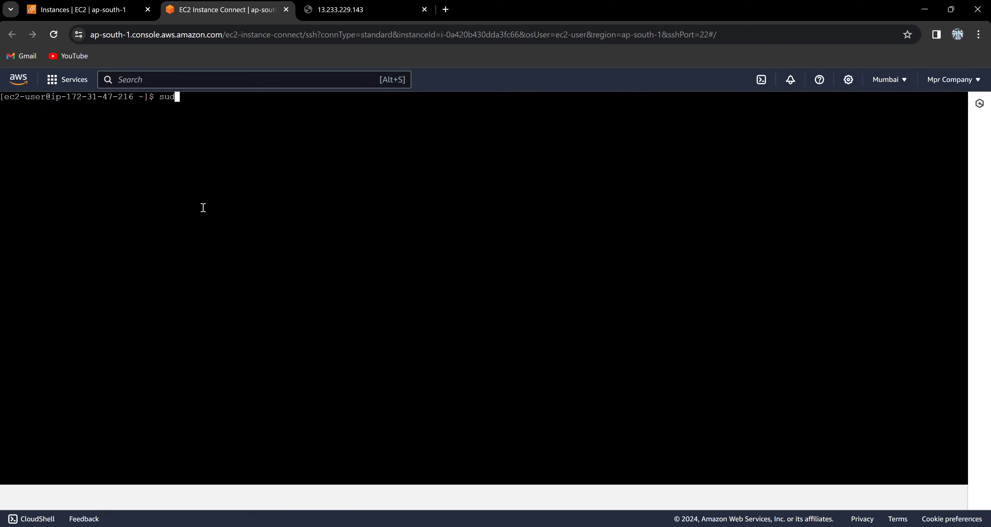
type("o -i")
key("Return")
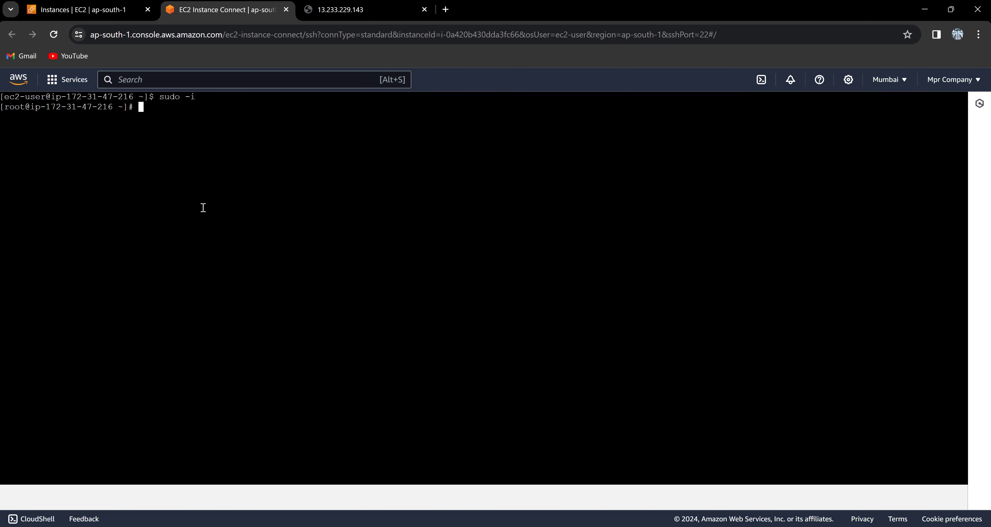
Check the mounted filesystems with df -h and list the instance's block devices with lsblk
type("df -h")
key("Return")
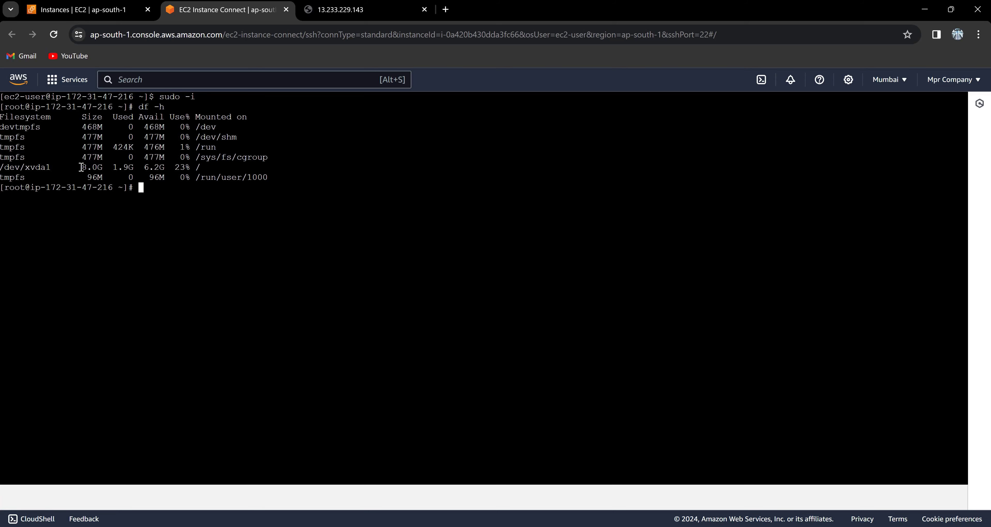
left_click_drag(82, 167, 191, 167)
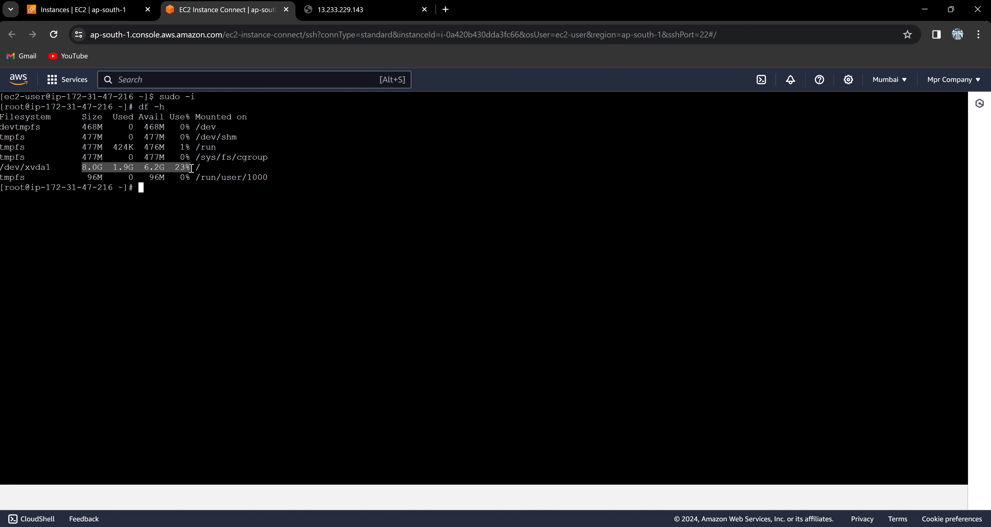
left_click(155, 193)
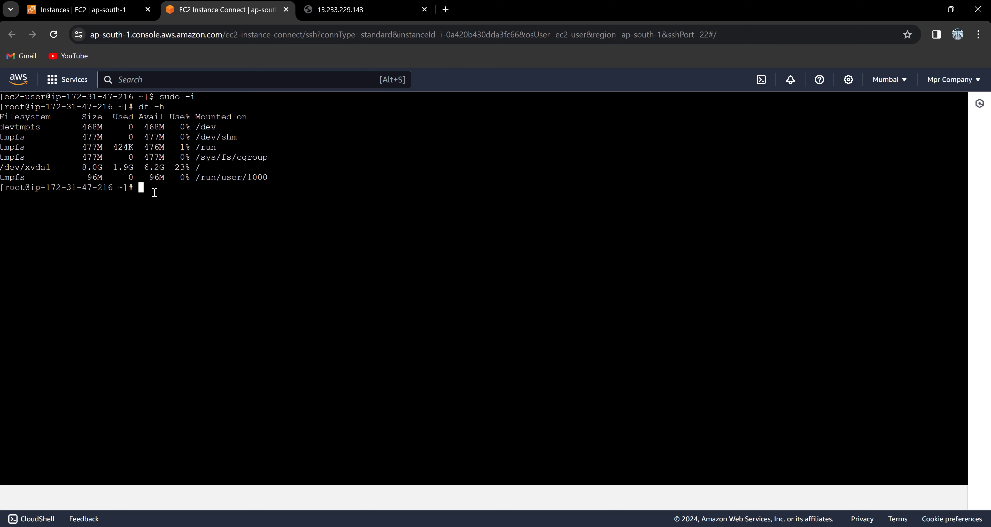
type("lsblk")
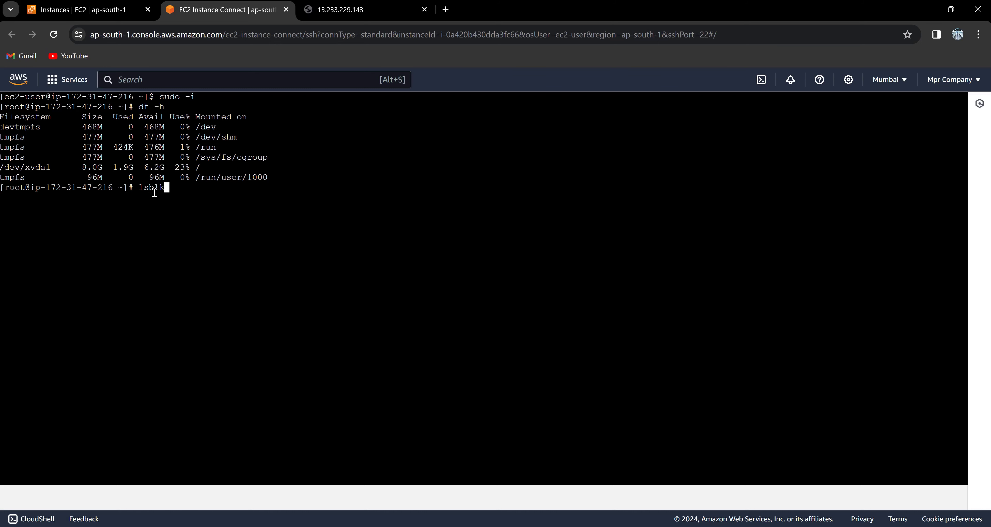
key("Return")
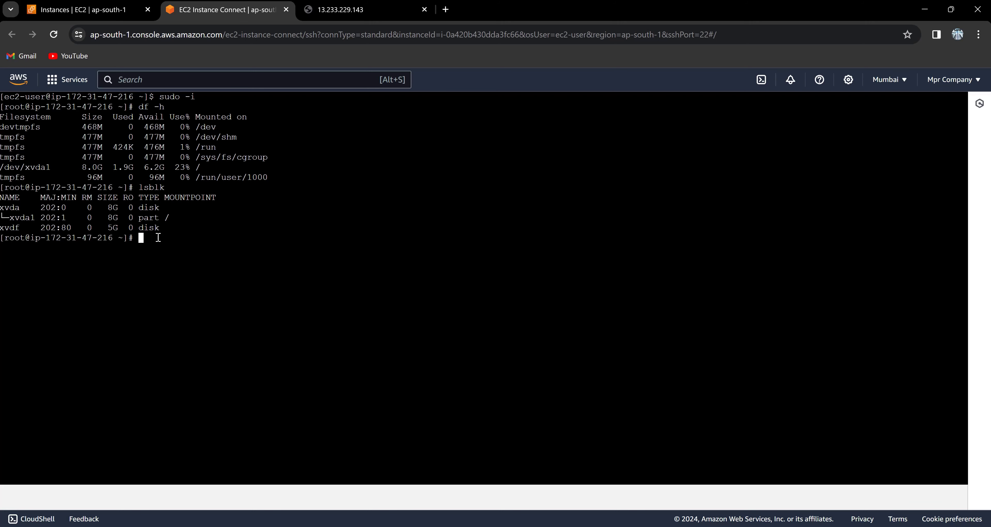
Check whether the attached disk holds a filesystem with file -s /dev/xvdf
type("fi")
key("BackSpace")
key("BackSpace")
type("mkfs -t")
key("BackSpace")
key("BackSpace")
key("BackSpace")
key("BackSpace")
key("BackSpace")
key("BackSpace")
key("BackSpace")
type("file -s /dev/xvdf")
left_click_drag(159, 227, 1, 228)
left_click(245, 239)
key("Return")
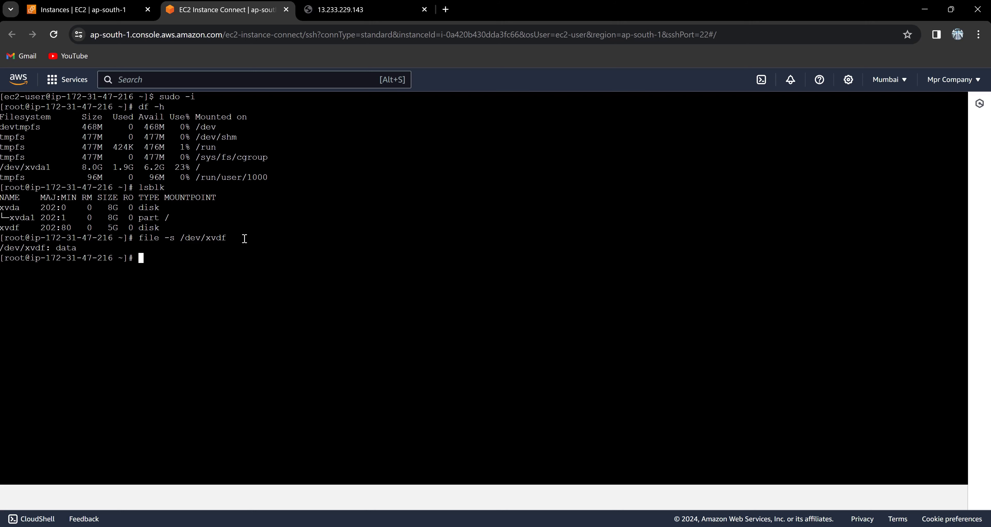
Create an ext4 filesystem on /dev/xvdf with mkfs -t ext4 and clear the terminal
type("mkfs -t ext4 /dev/xvdf")
key("Return")
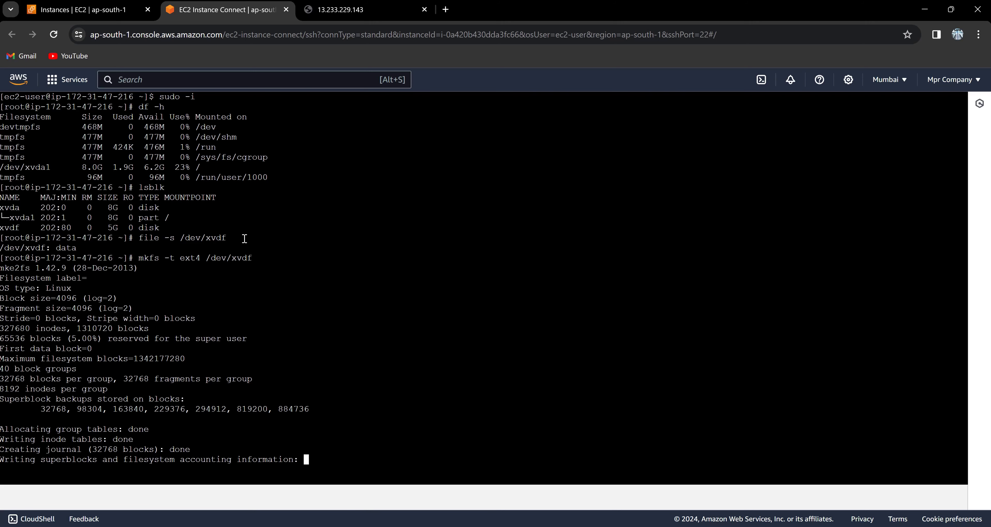
type("clear")
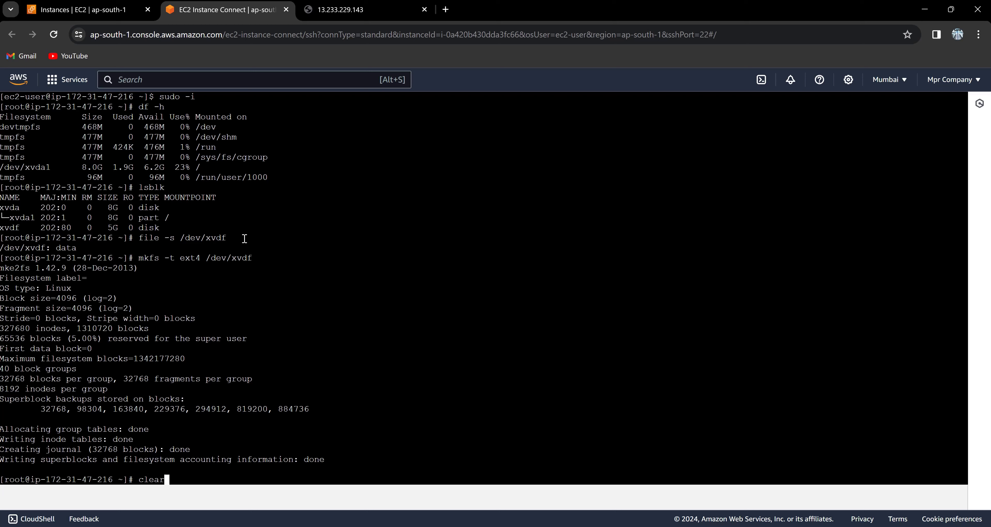
key("Return")
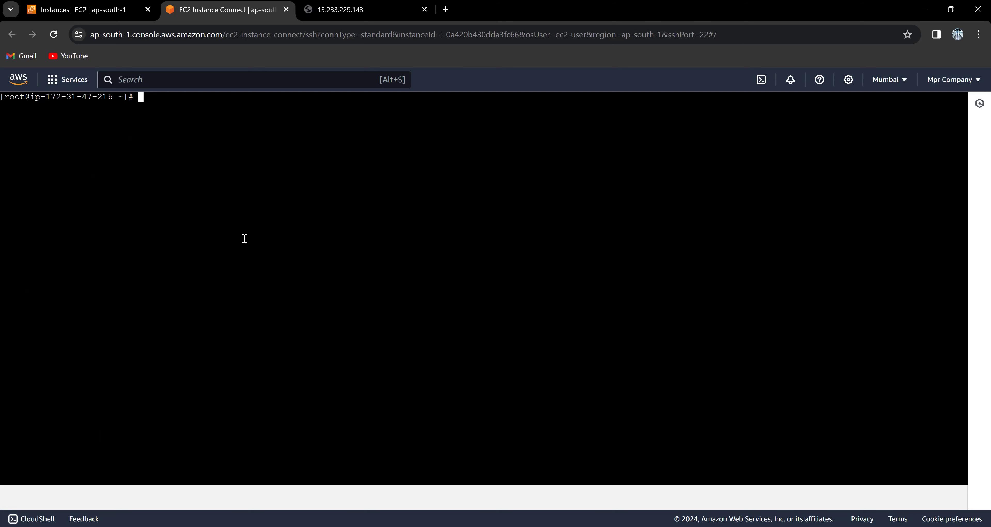
Create a directory named masky in root's home folder and list the folder's contents
type("mkdir masky")
key("Return")
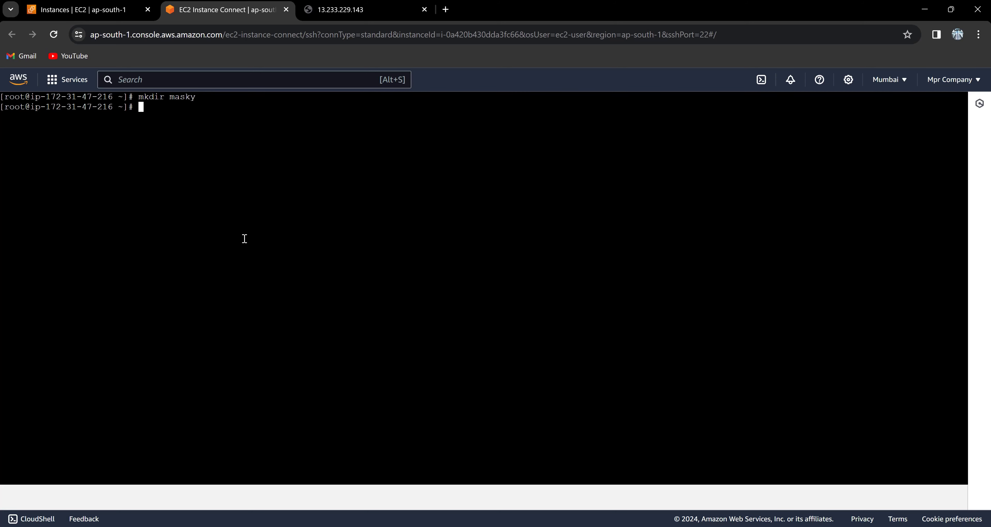
type("ls")
key("Return")
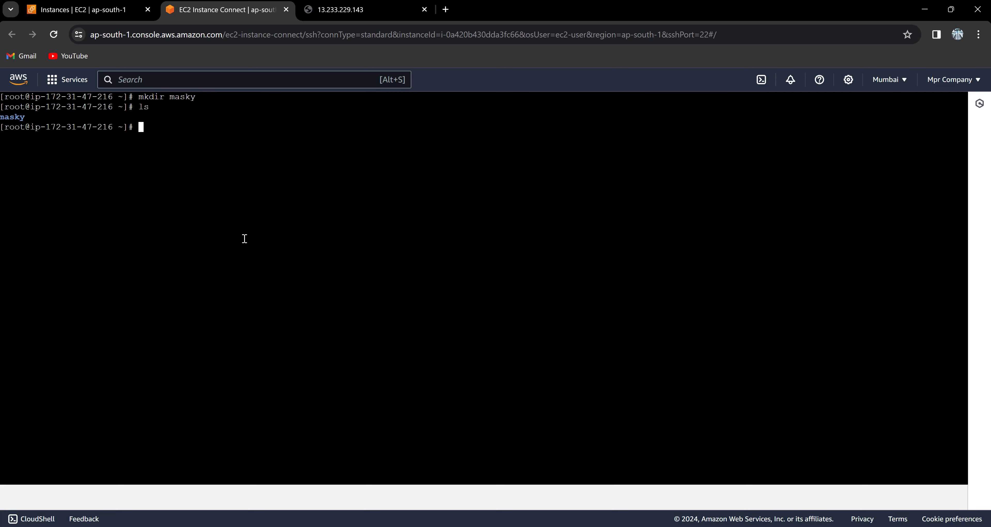
Mount /dev/xvdf on ./masky and check the mounted filesystems with df -h
type("mount /dev/xvdf")
type("./masky")
key("Return")
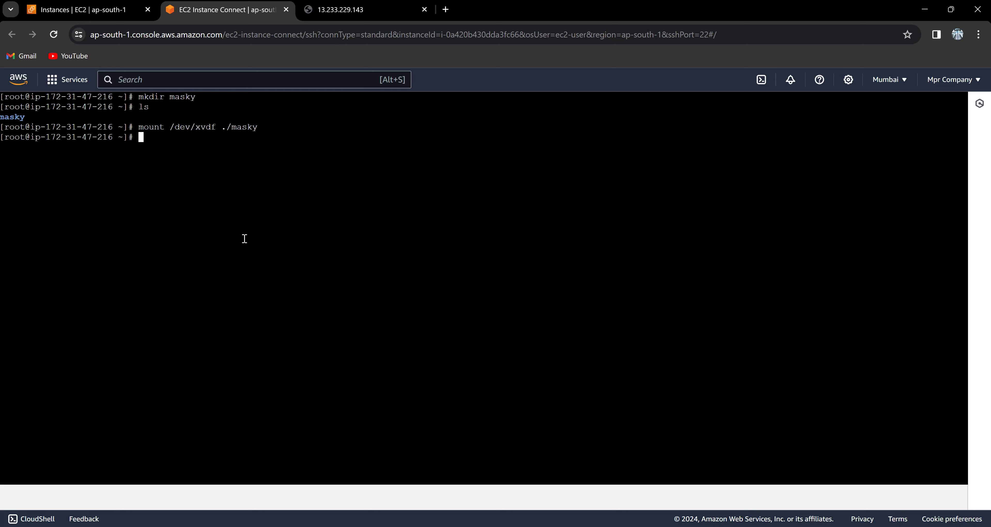
type("df -h")
key("Return")
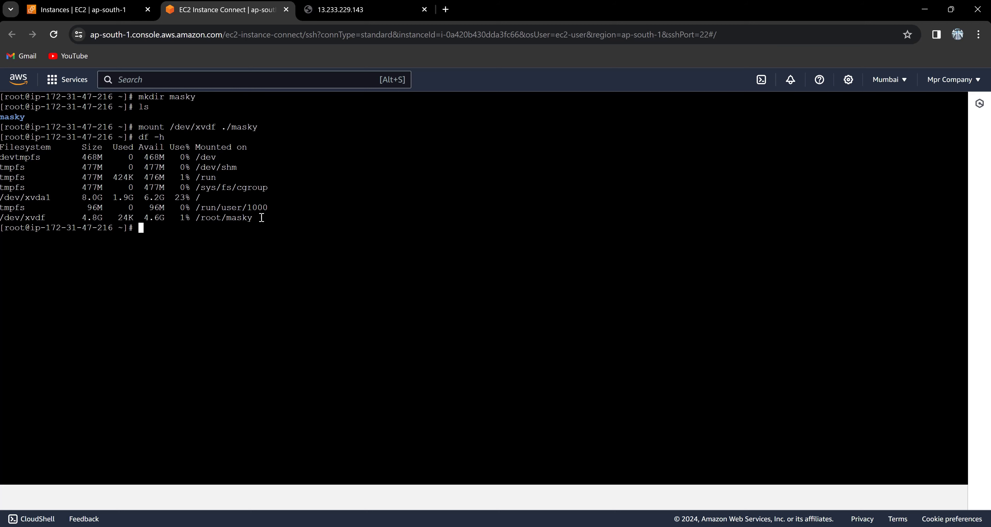
Modify the 5 GiB gp3 volume in the EC2 console to a size of 7 GiB, dismiss the notification and refresh the volumes list
left_click(79, 11)
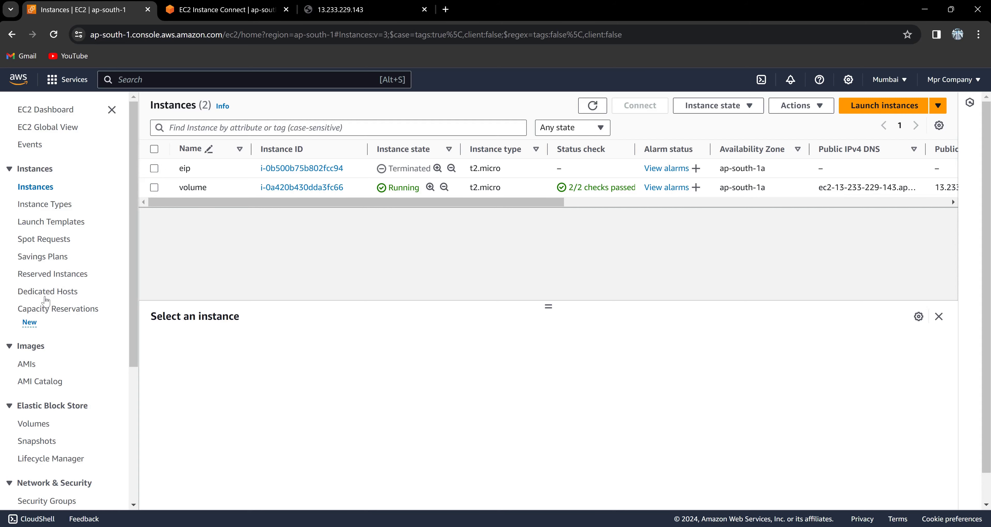
left_click(42, 426)
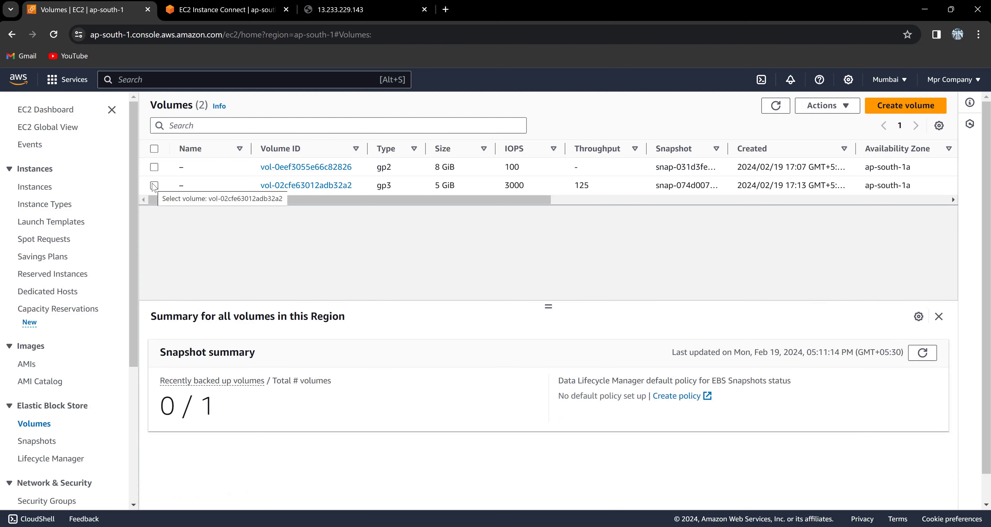
left_click(155, 186)
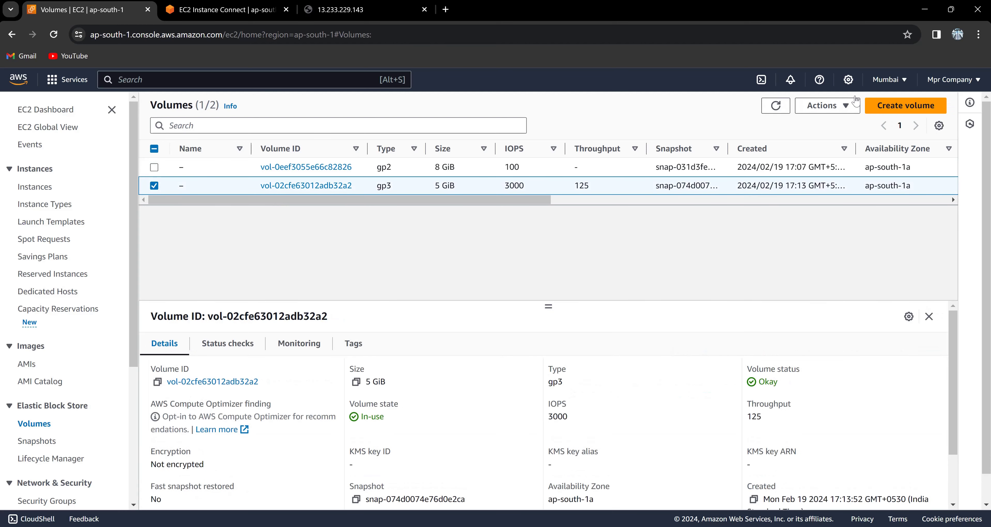
left_click(850, 110)
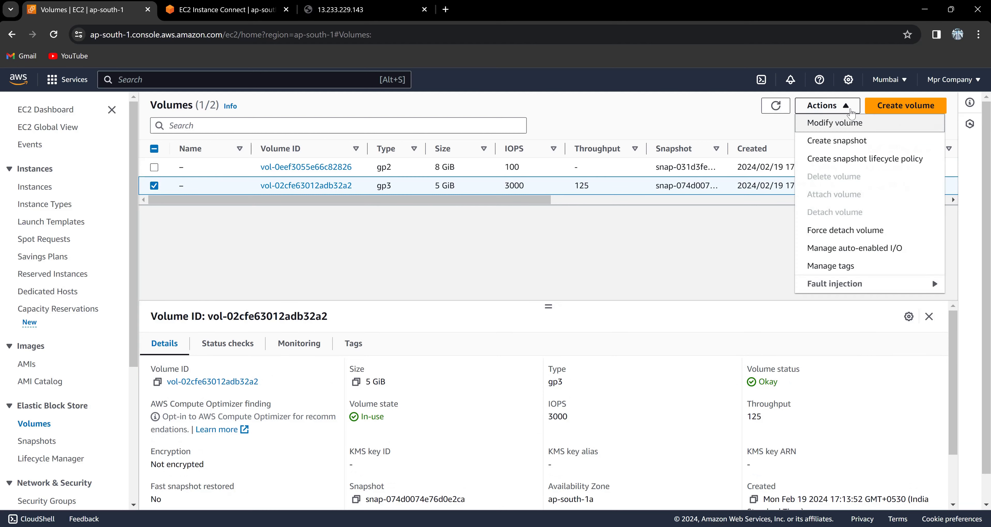
left_click(853, 125)
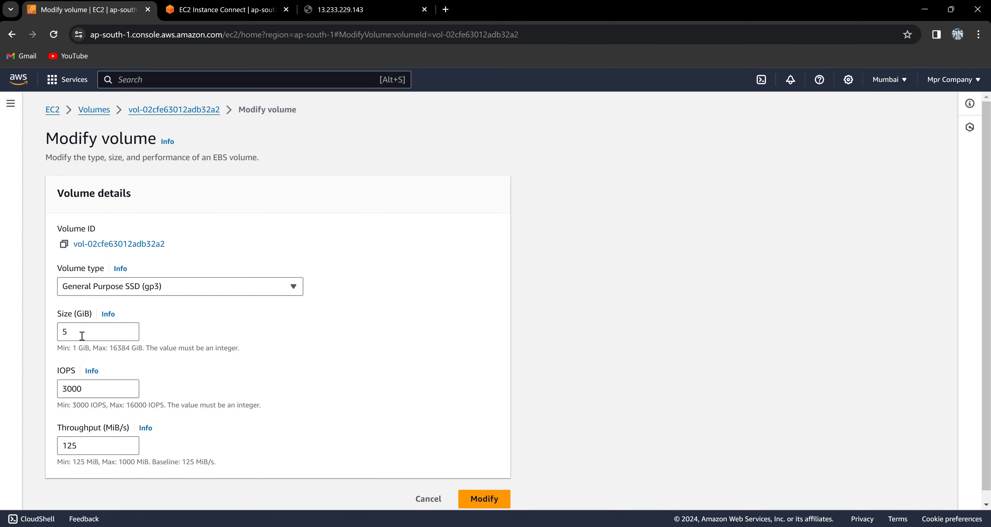
left_click(83, 330)
key("BackSpace")
type("7")
scroll(84, 331, "down", 1)
key("Return")
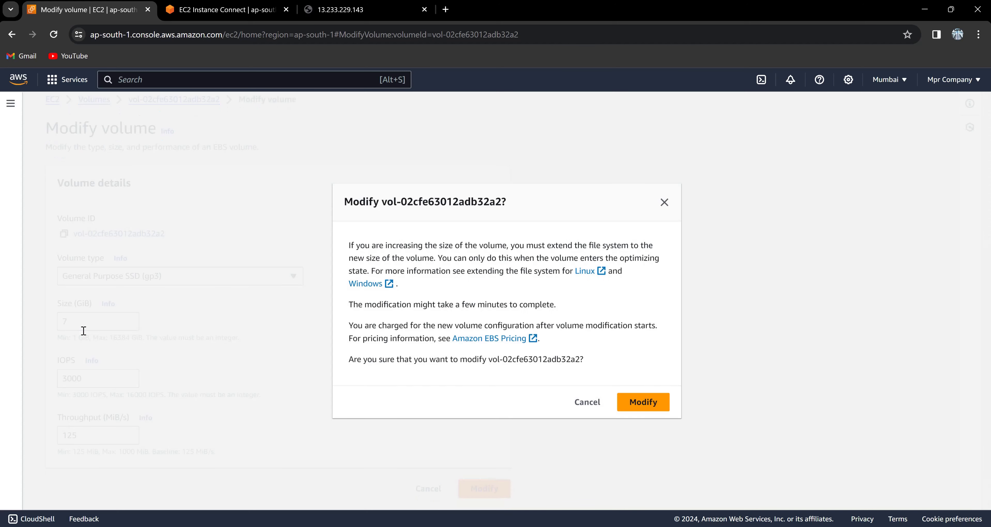
left_click(643, 402)
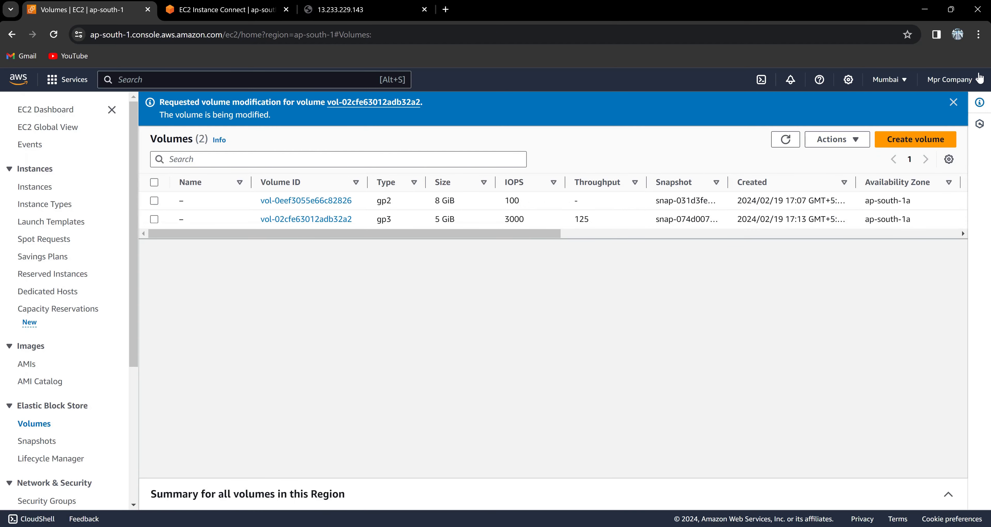
left_click(953, 102)
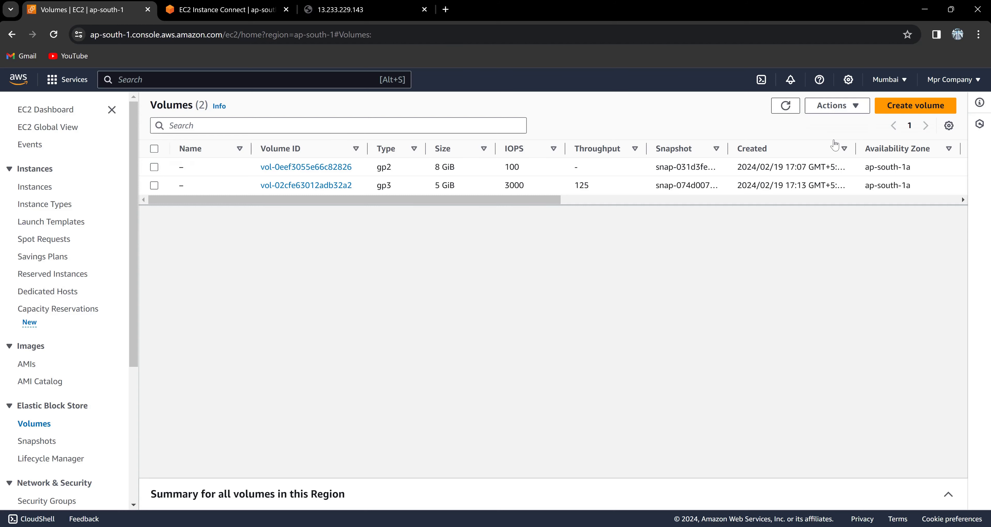
left_click(785, 106)
Return to the instance's terminal, check the filesystem sizes with df -h and clear the terminal
left_click(260, 10)
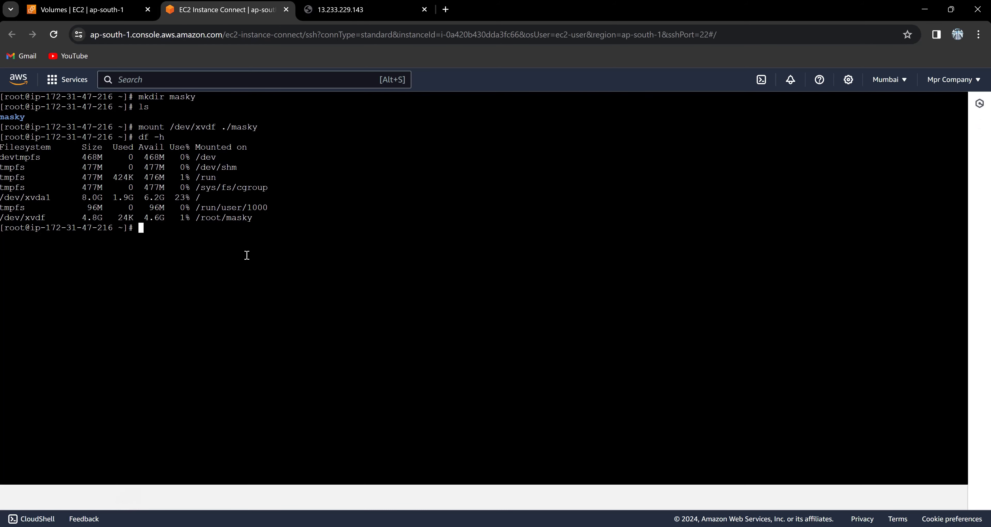
type("df -h")
key("Return")
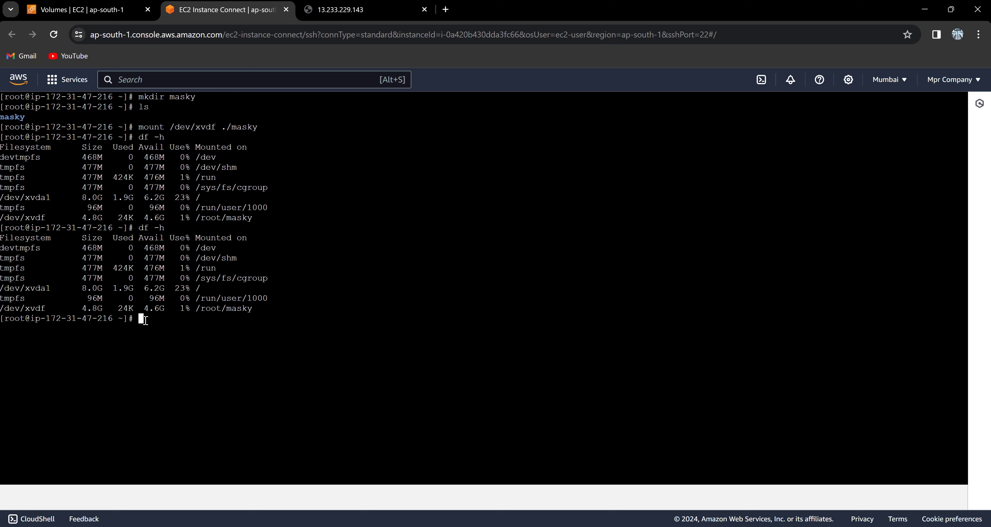
type("clear")
key("Return")
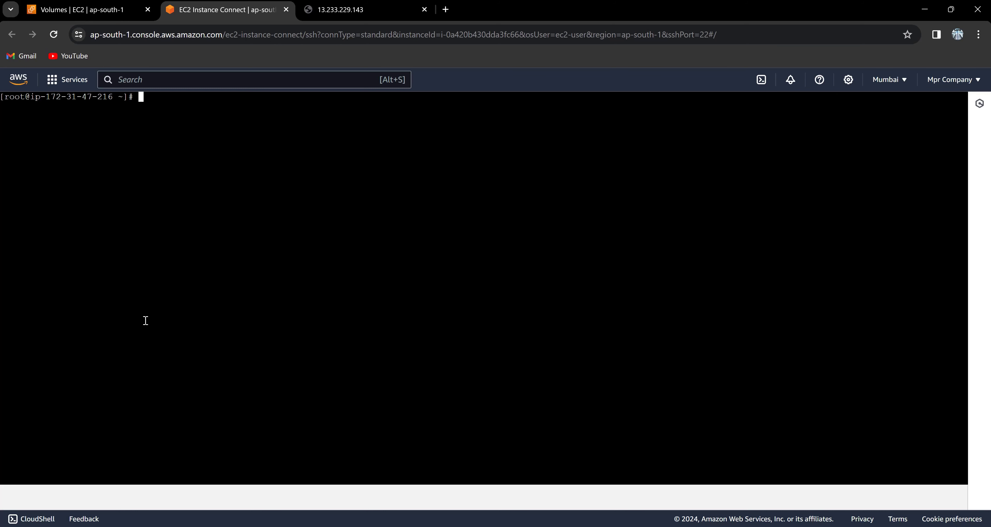
Extend the filesystem on the enlarged volume with resize2fs /dev/xvdf
type("res")
type("ze")
key("BackSpace")
key("BackSpace")
key("BackSpace")
type("ize2fs /dev/xvdf")
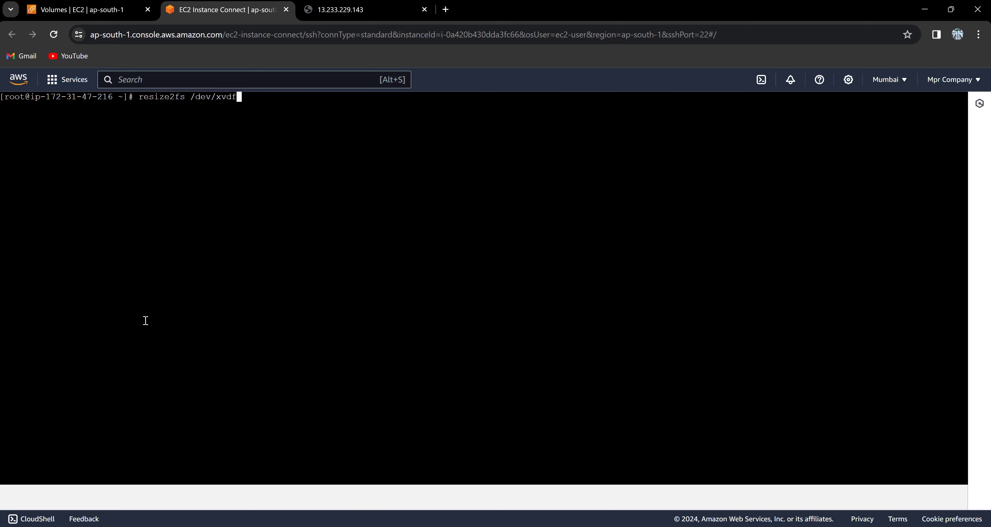
key("Return")
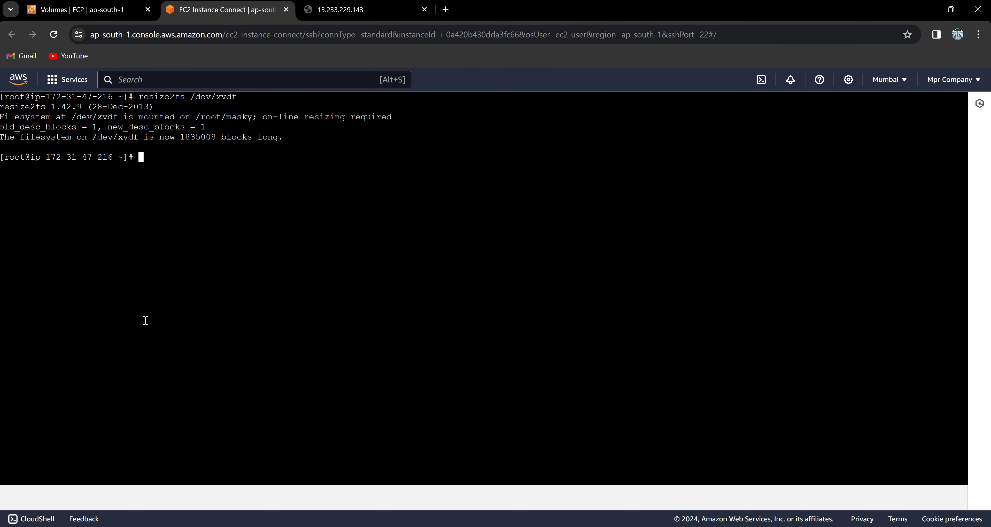
Rerun df -h and examine the size and mount point listed for /dev/xvdf
key("Up")
key("Up")
key("Up")
key("Return")
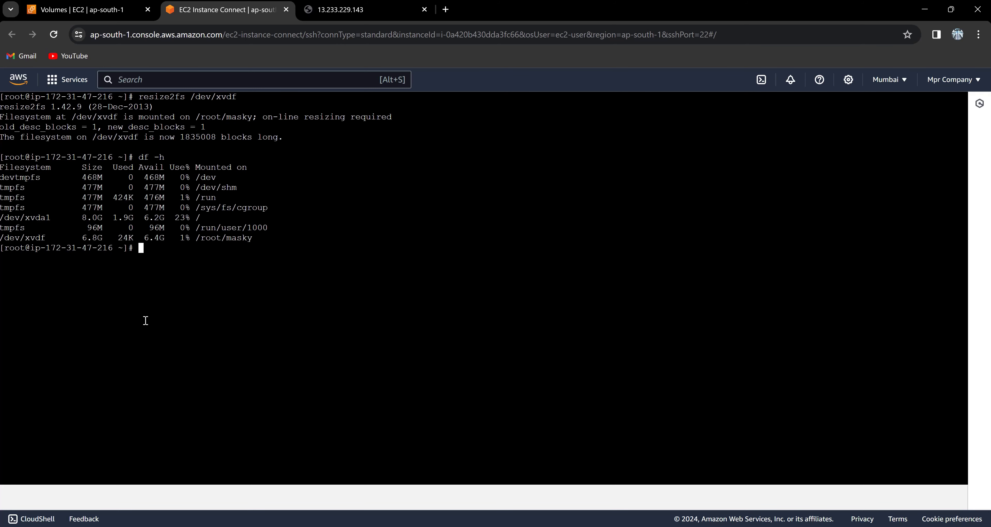
double_click(99, 238)
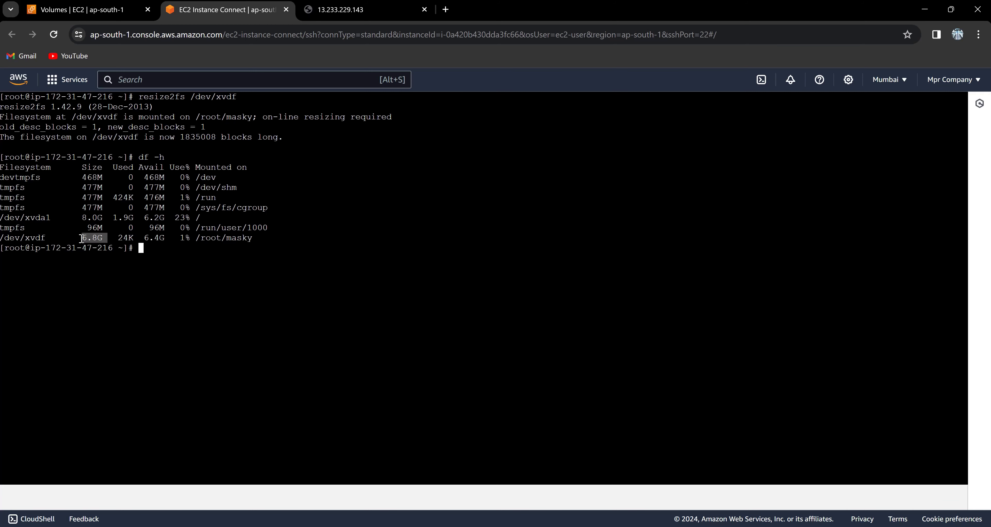
left_click(193, 249)
left_click_drag(264, 239, 2, 239)
left_click(210, 259)
Close the instance's terminal tab and detach the 7 GiB gp3 volume from the instance
key("ctrl+w")
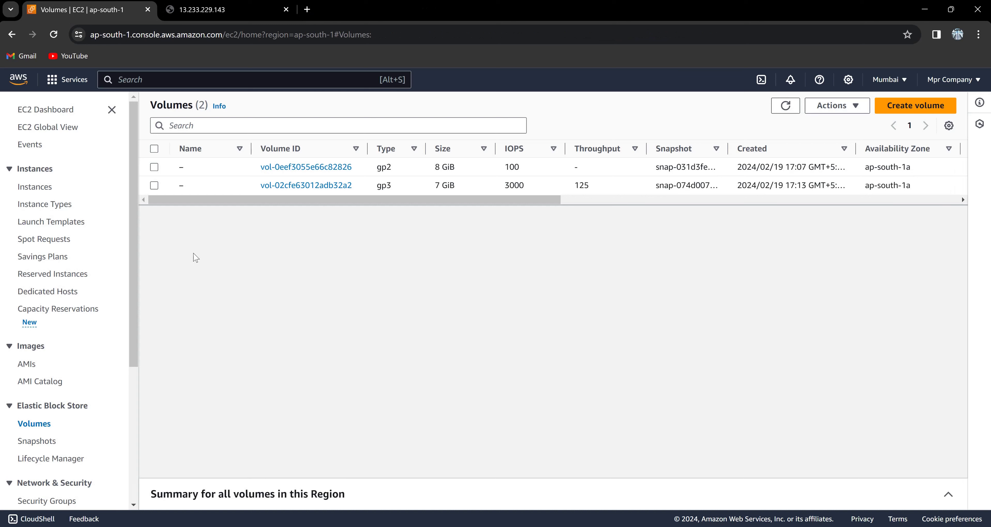
left_click(154, 186)
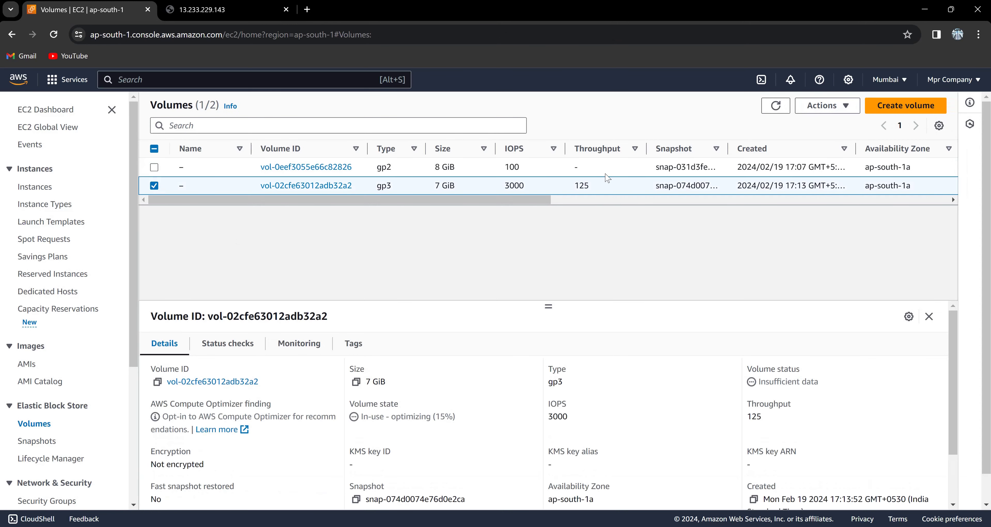
left_click(838, 109)
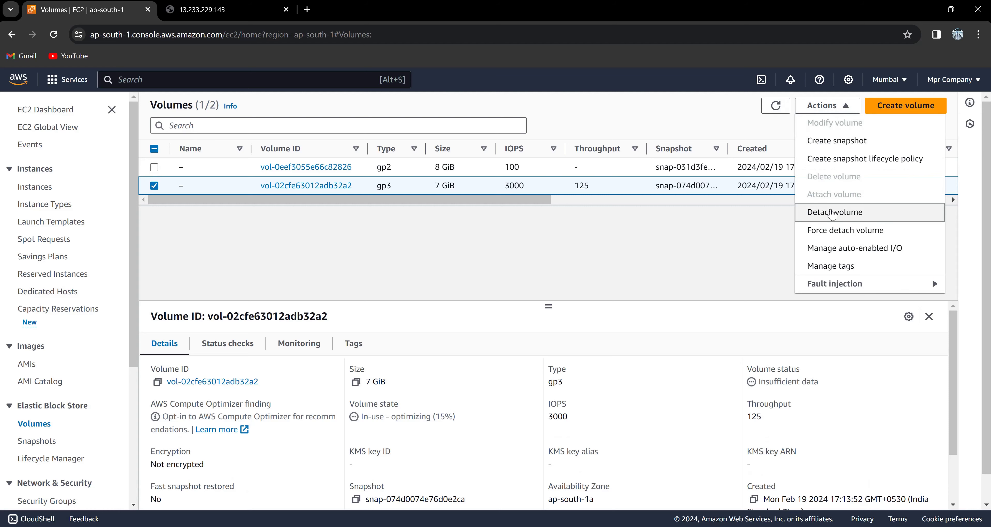
left_click(832, 213)
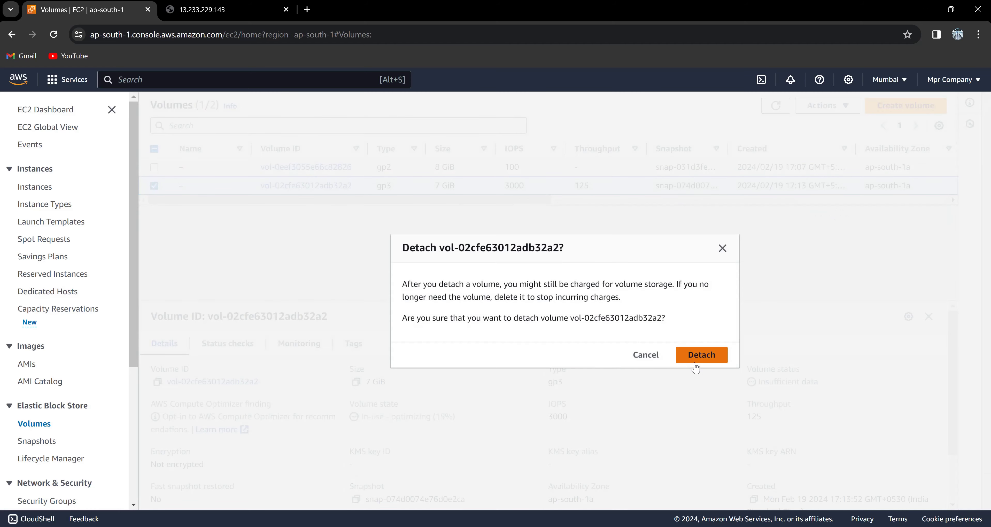
left_click(695, 359)
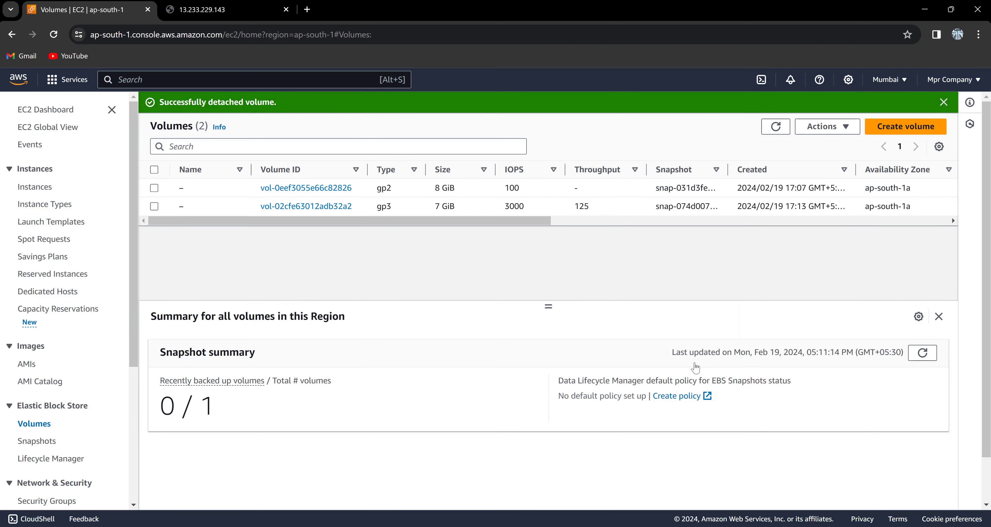
Check which actions are available for the 7 GiB gp3 volume and for the 8 GiB gp2 volume, leaving both unselected
left_click(154, 209)
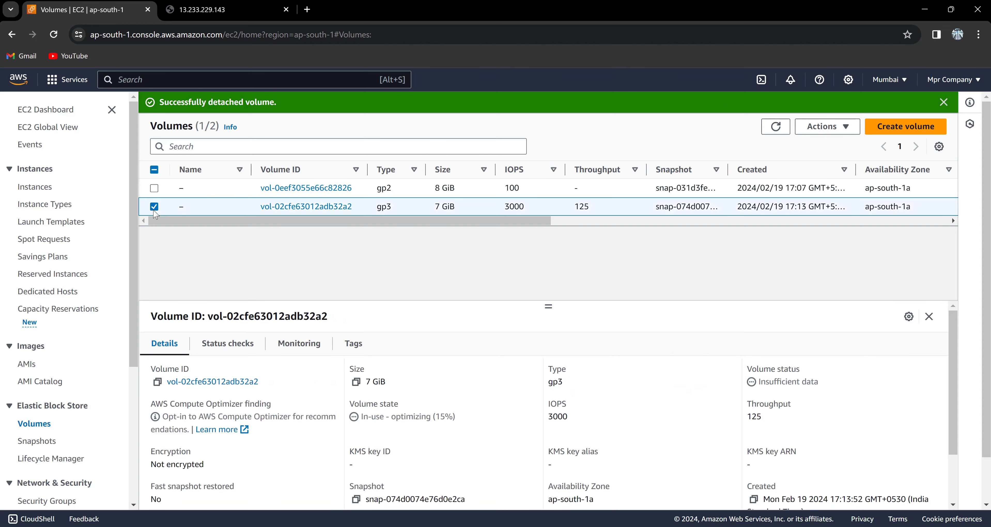
left_click(837, 132)
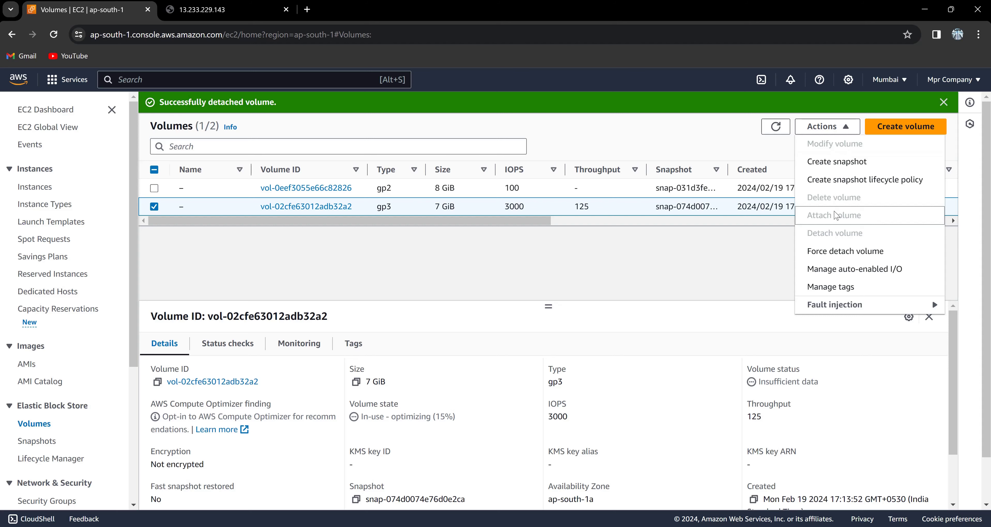
left_click(705, 274)
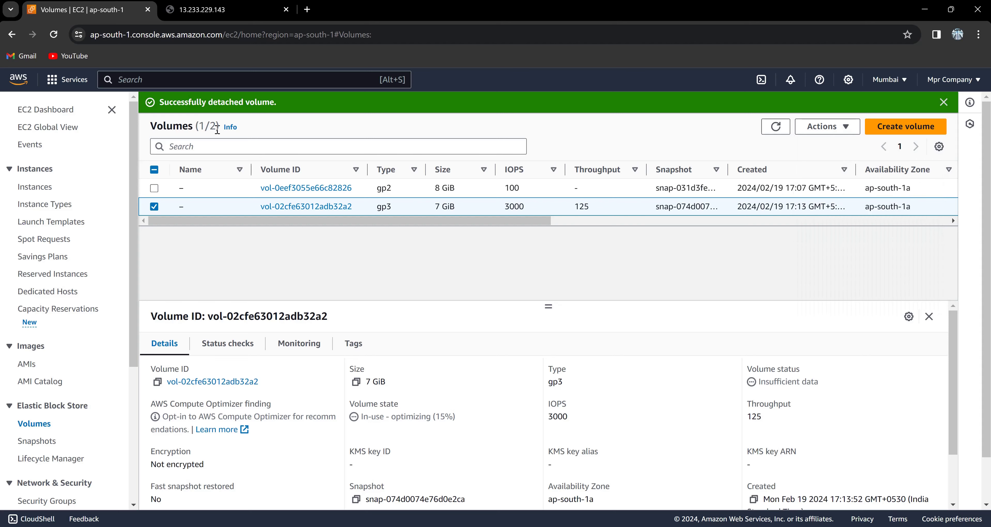
left_click(154, 207)
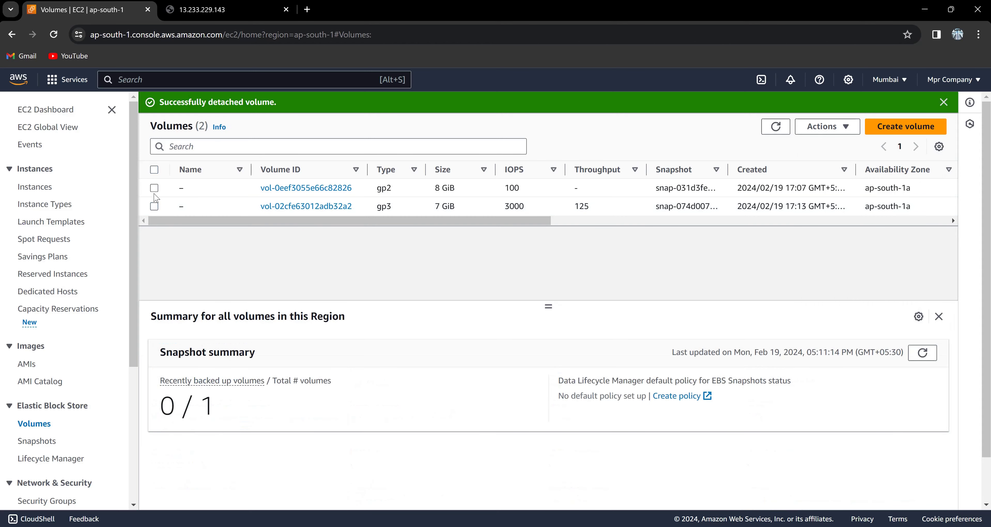
left_click(155, 189)
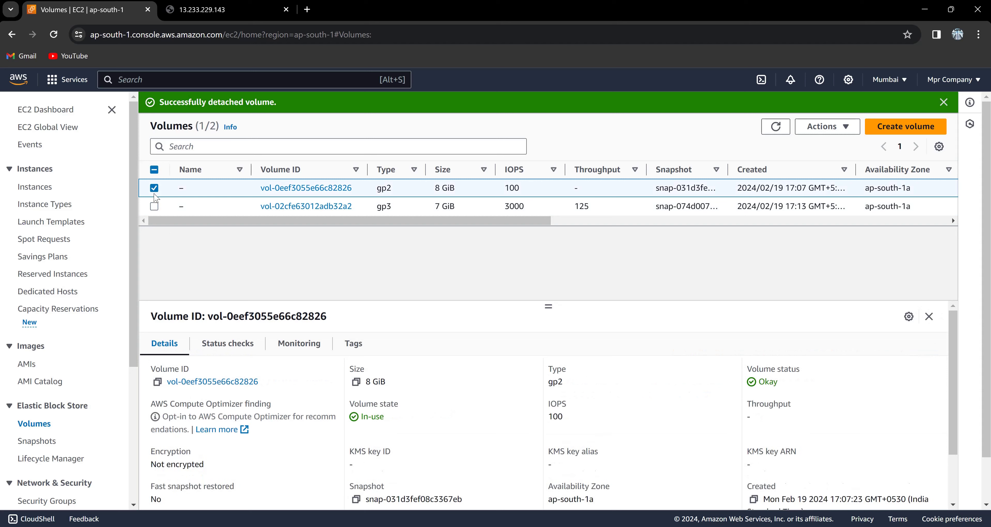
left_click(822, 131)
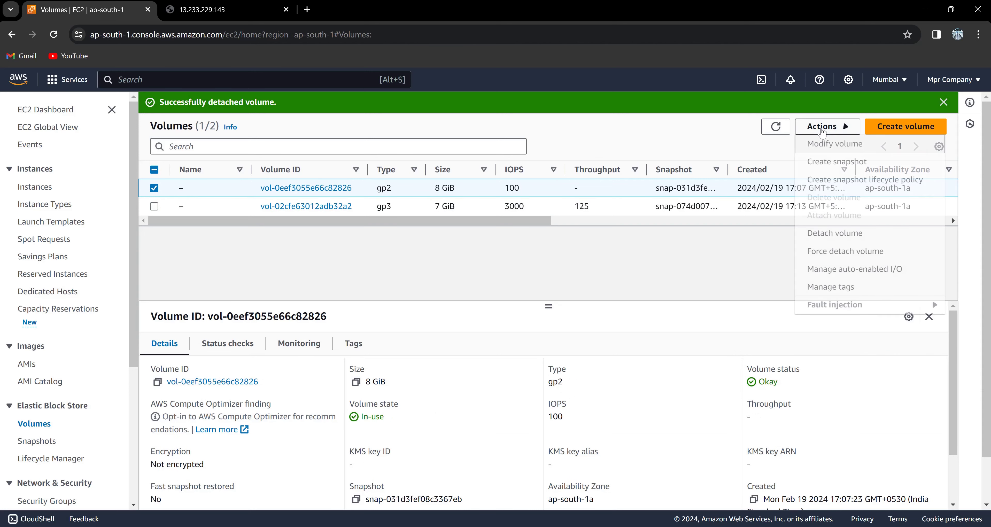
left_click(489, 280)
left_click(155, 191)
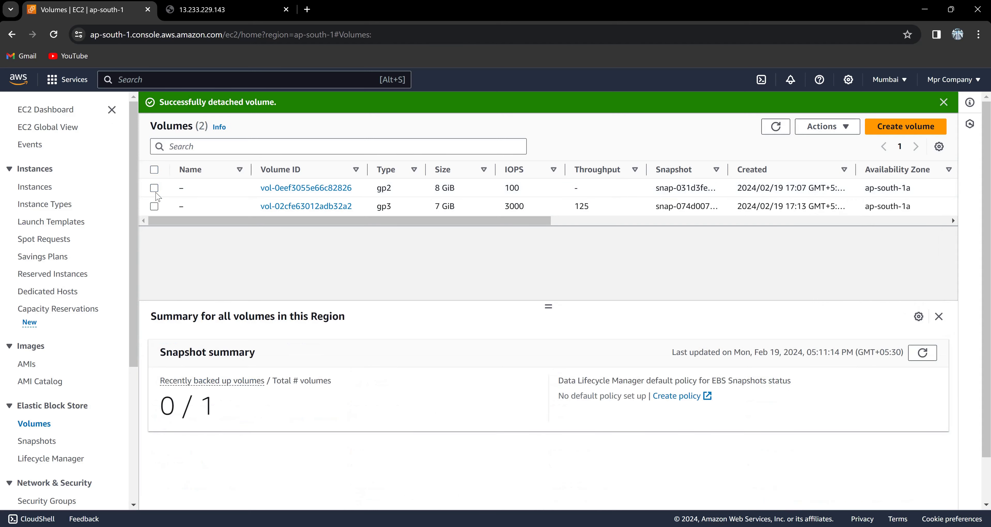
Refresh the volumes list and recheck the actions available for the 7 GiB gp3 volume
left_click(946, 102)
left_click(783, 108)
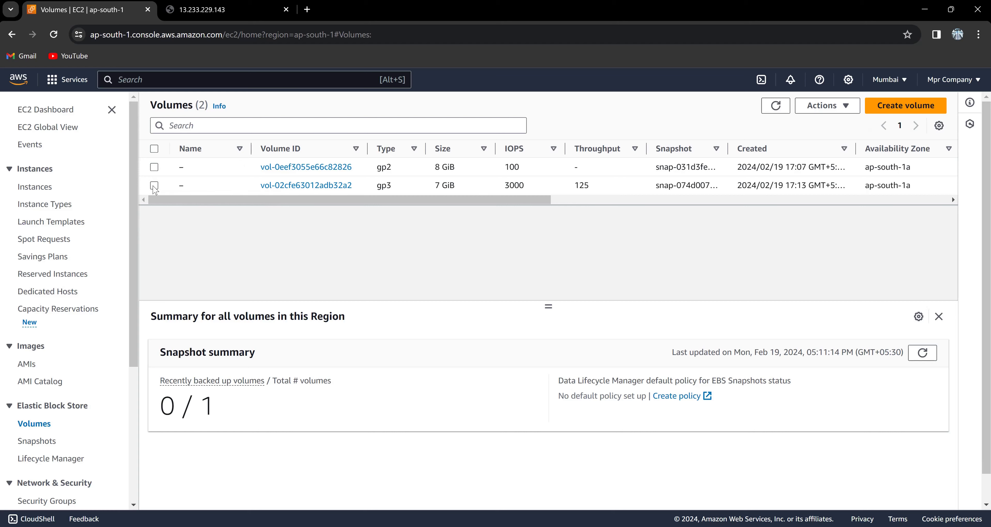
left_click(154, 186)
left_click(844, 108)
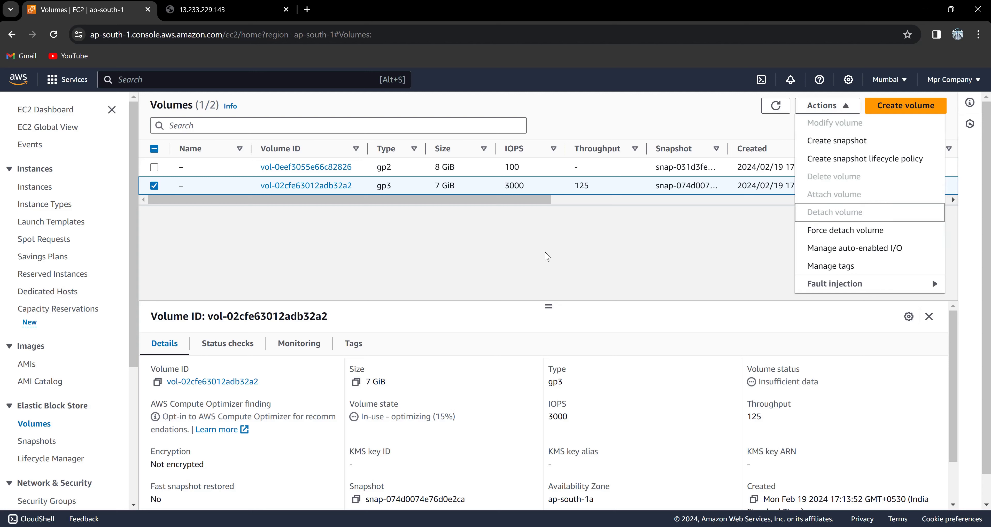
key("Escape")
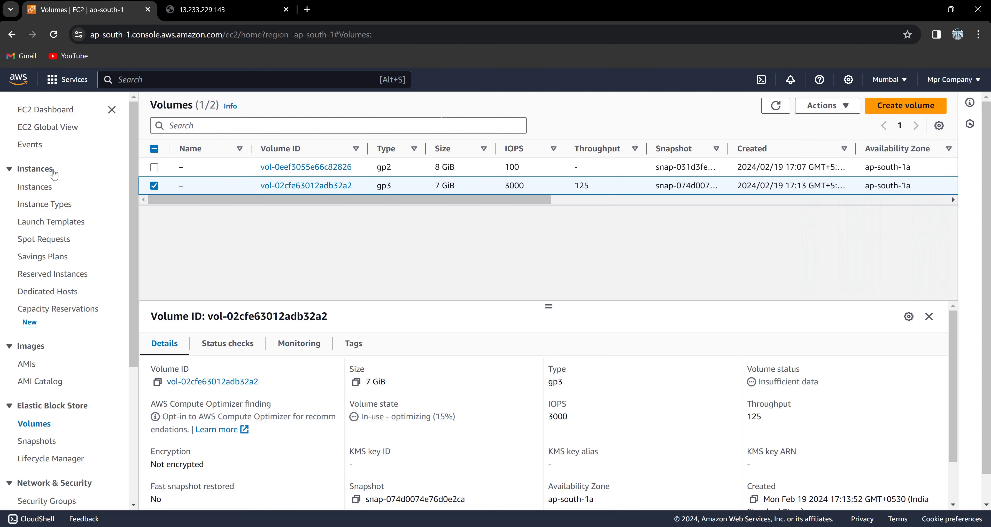
Terminate the EC2 instance named volume and refresh the instances list
left_click(34, 186)
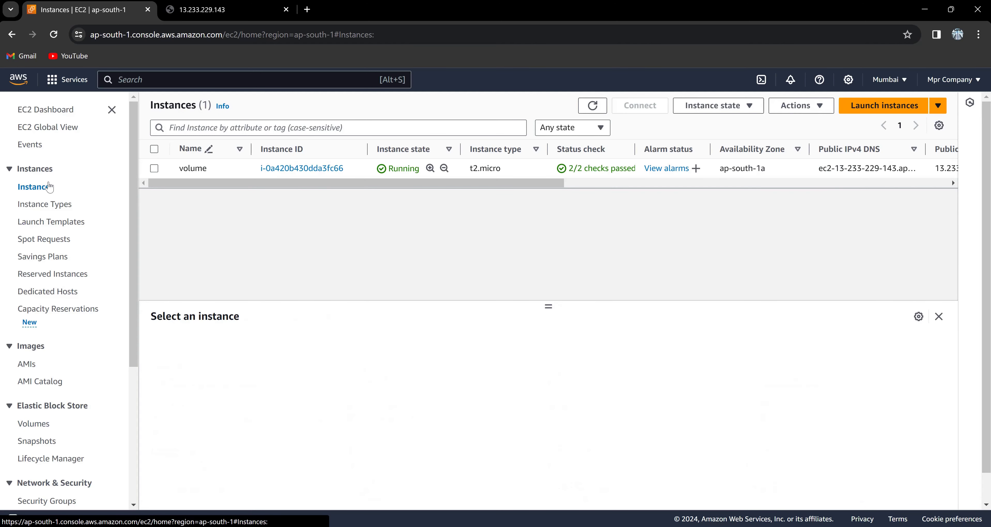
left_click(154, 169)
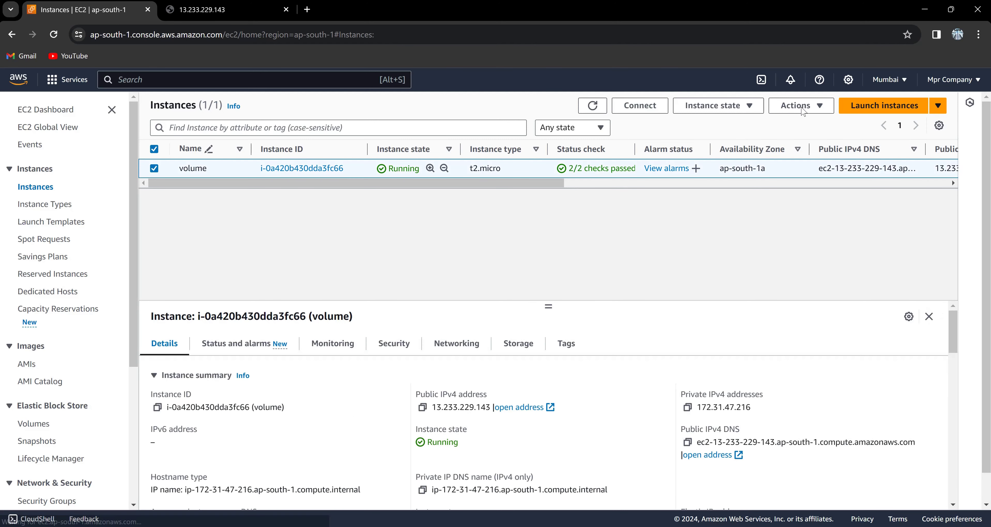
left_click(821, 108)
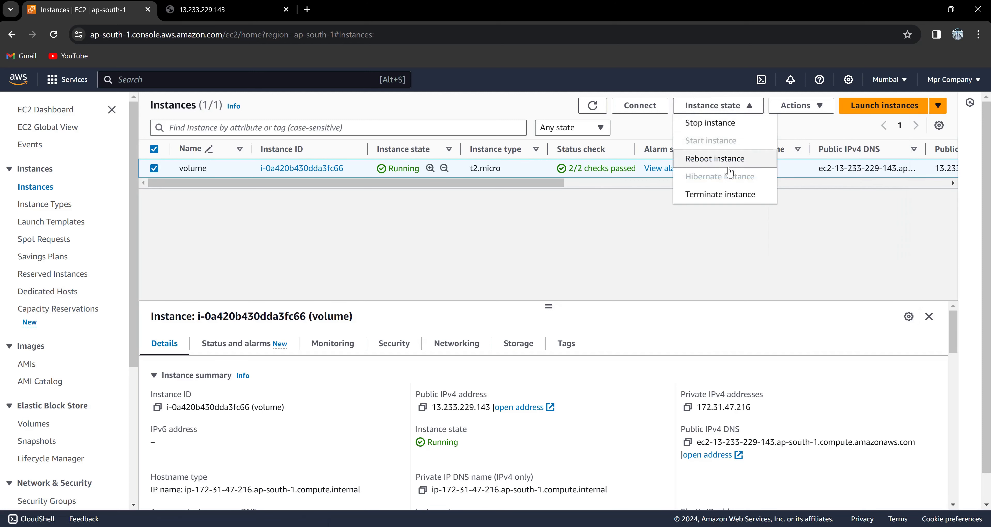
left_click(725, 200)
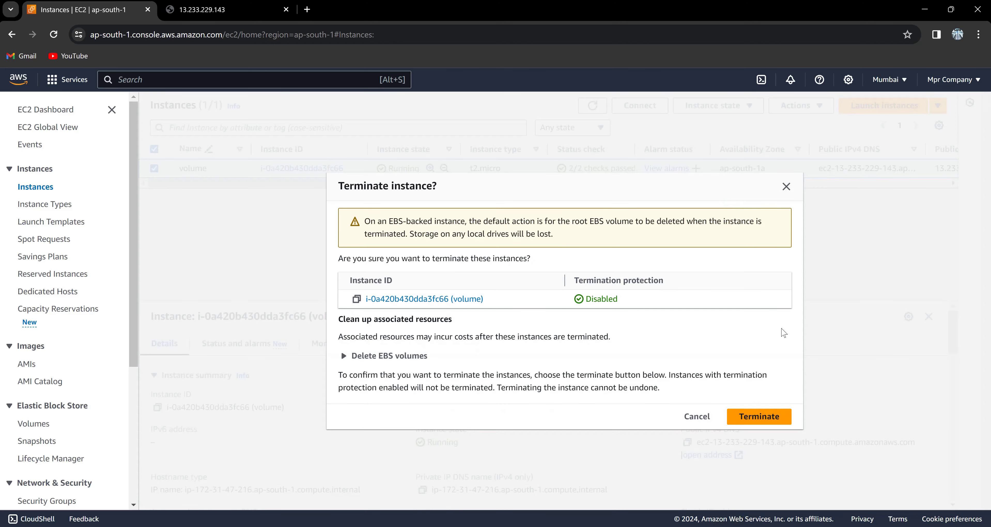
left_click(766, 419)
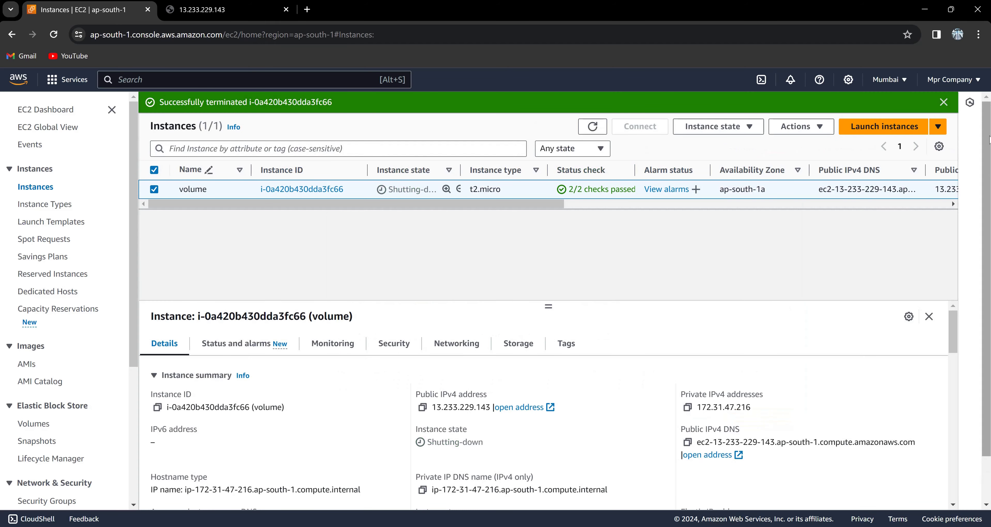
left_click(944, 102)
left_click(592, 106)
Switch to Visual Studio Code and clear the text selection in ec2-user-data.sh
key("alt+Tab")
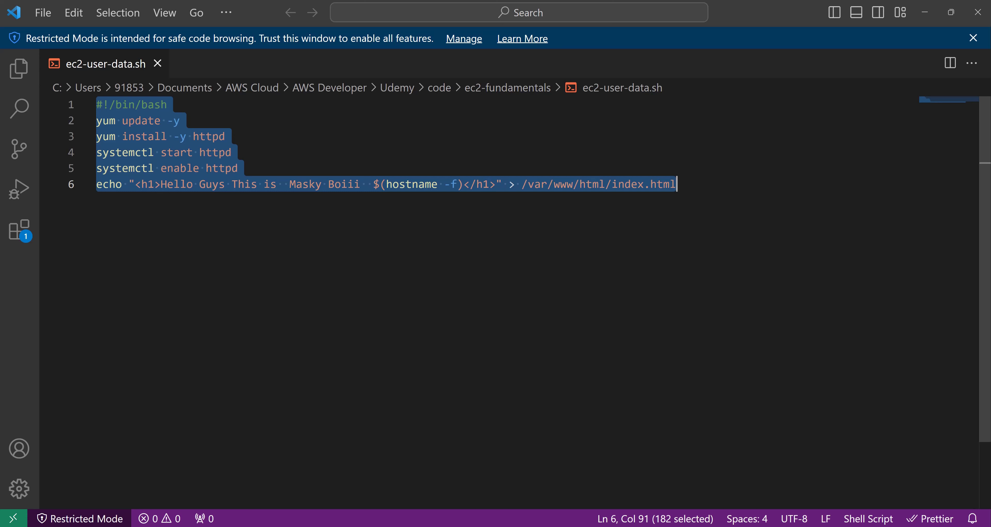
left_click(670, 332)
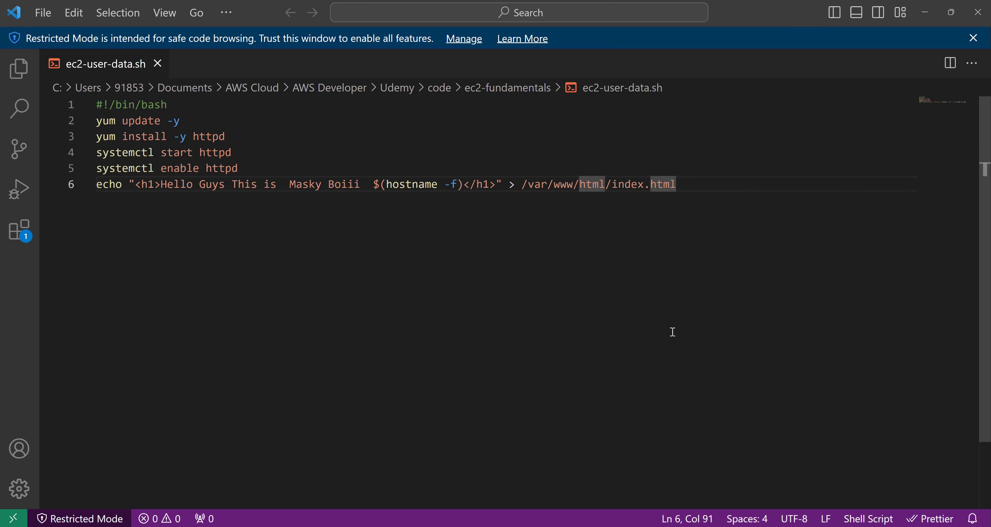